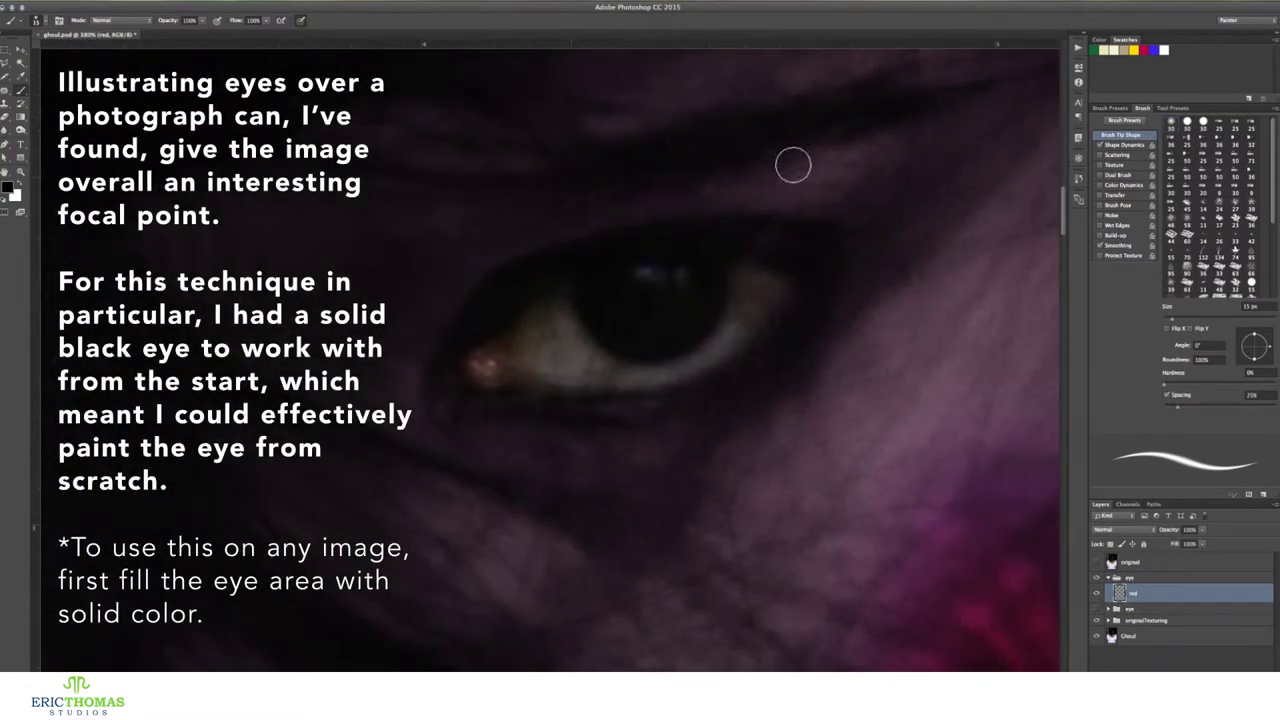
Save a crimson foreground swatch and paint a red circle over the black eye, ready to blur
left_click(9, 187)
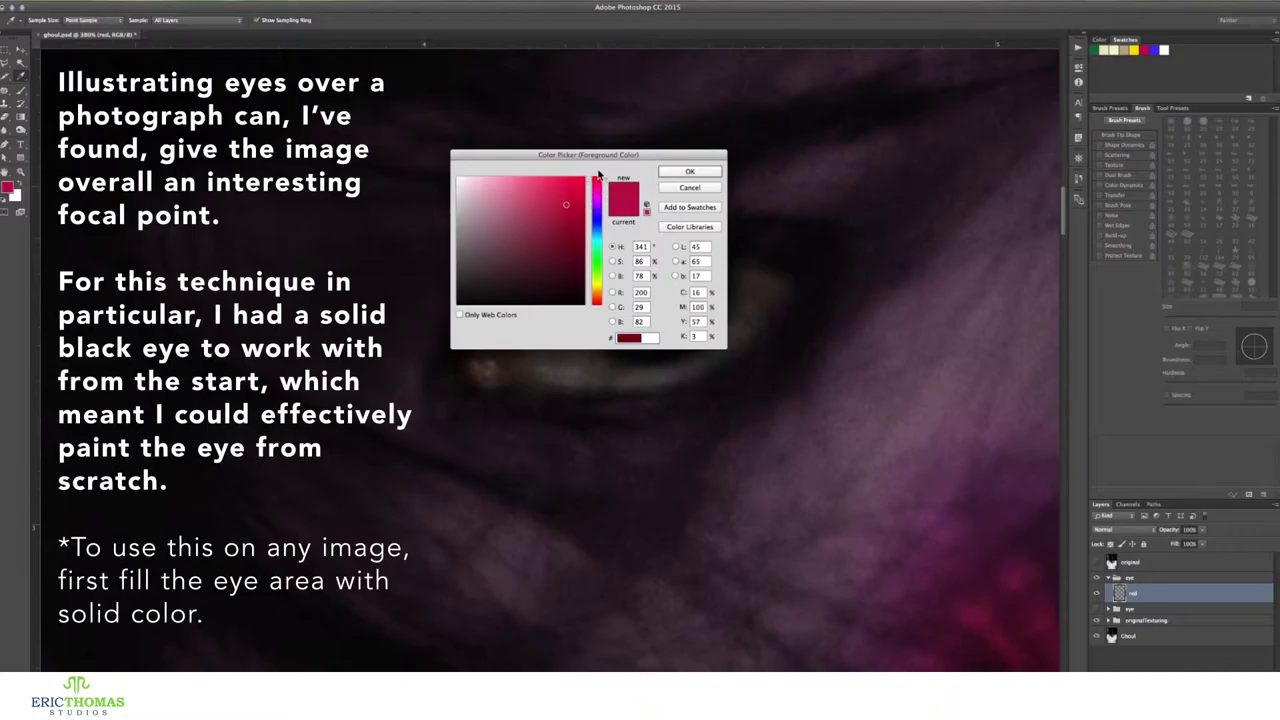
left_click(689, 171)
left_click(1248, 100)
key("Return")
mouse_move(611, 286)
left_mouse_down()
mouse_move(682, 322)
mouse_move(674, 271)
mouse_move(651, 300)
mouse_move(671, 309)
mouse_move(635, 304)
left_mouse_up()
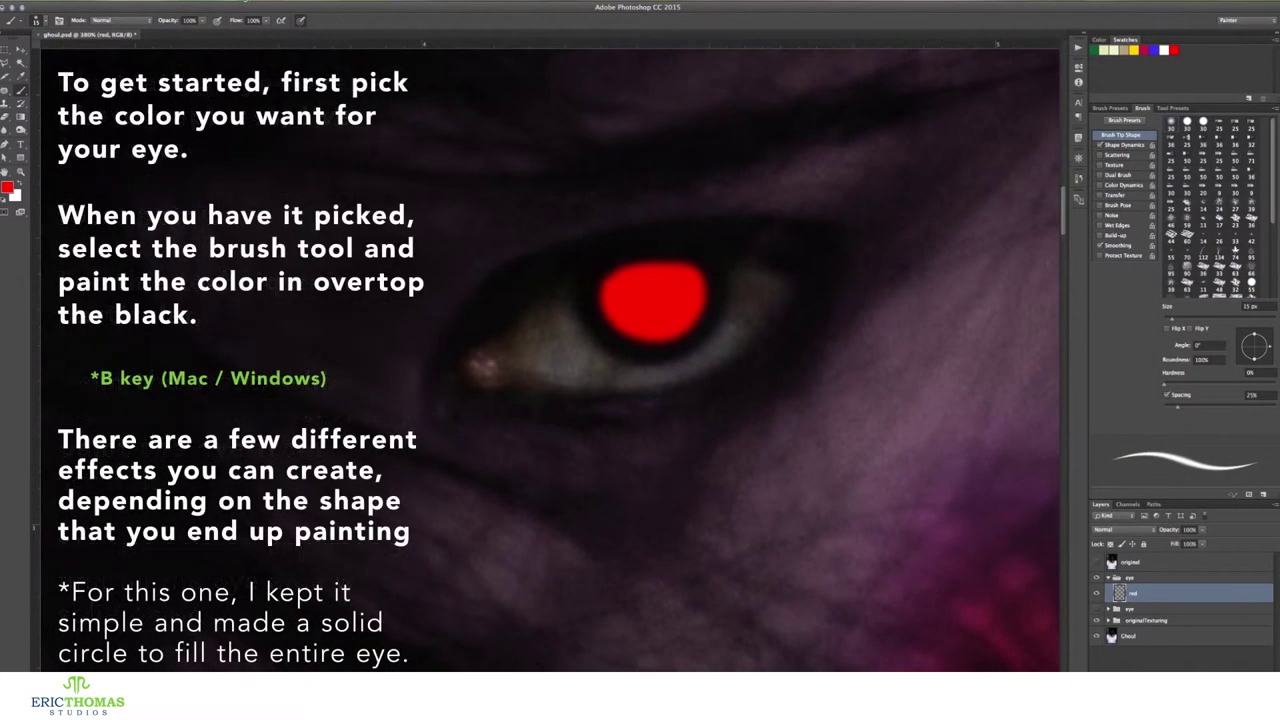
left_click(300, 120)
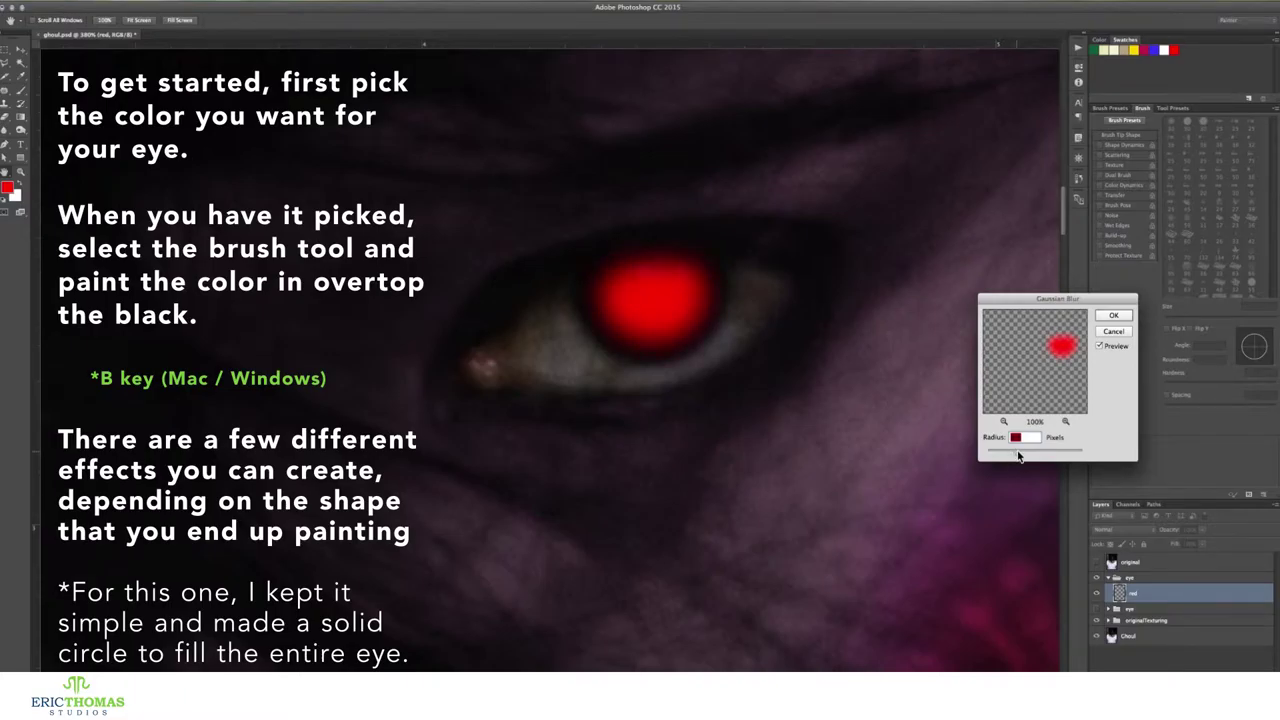
Apply the Gaussian Blur and resize the red circle to fit the eye
left_click(1112, 316)
key("ctrl+t")
left_click_drag(755, 390, 760, 395)
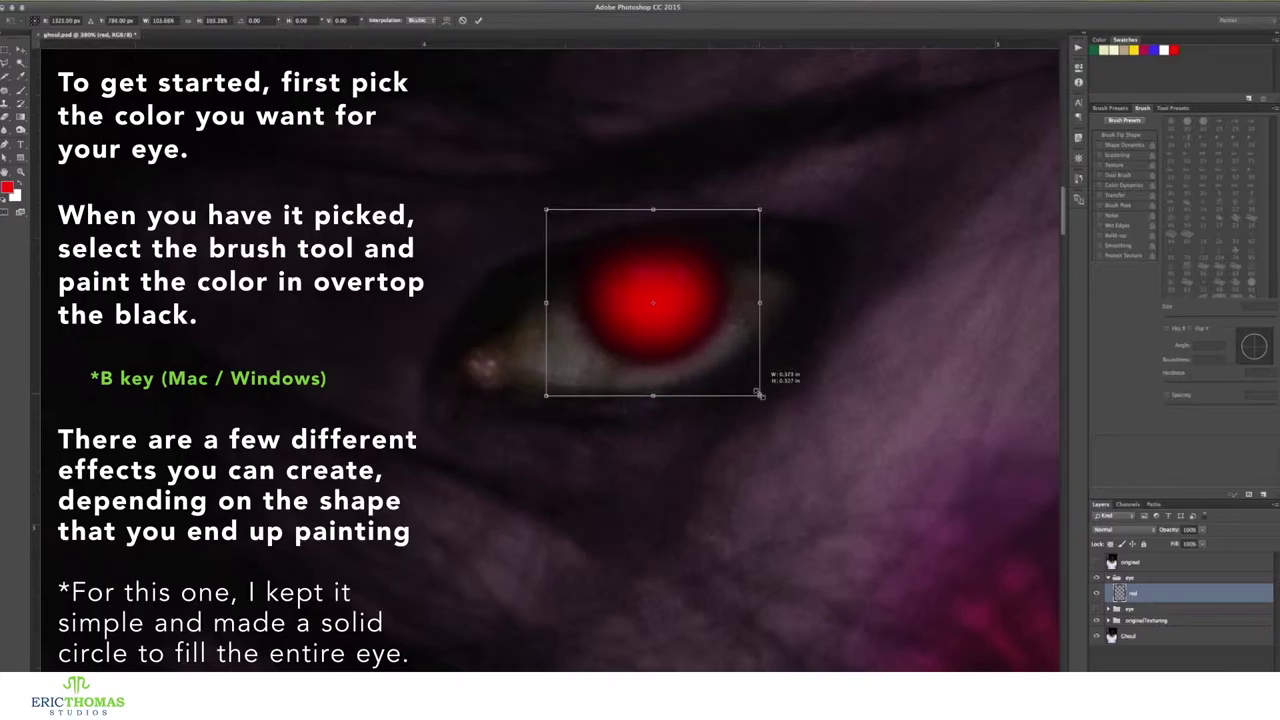
key("Return")
key("b")
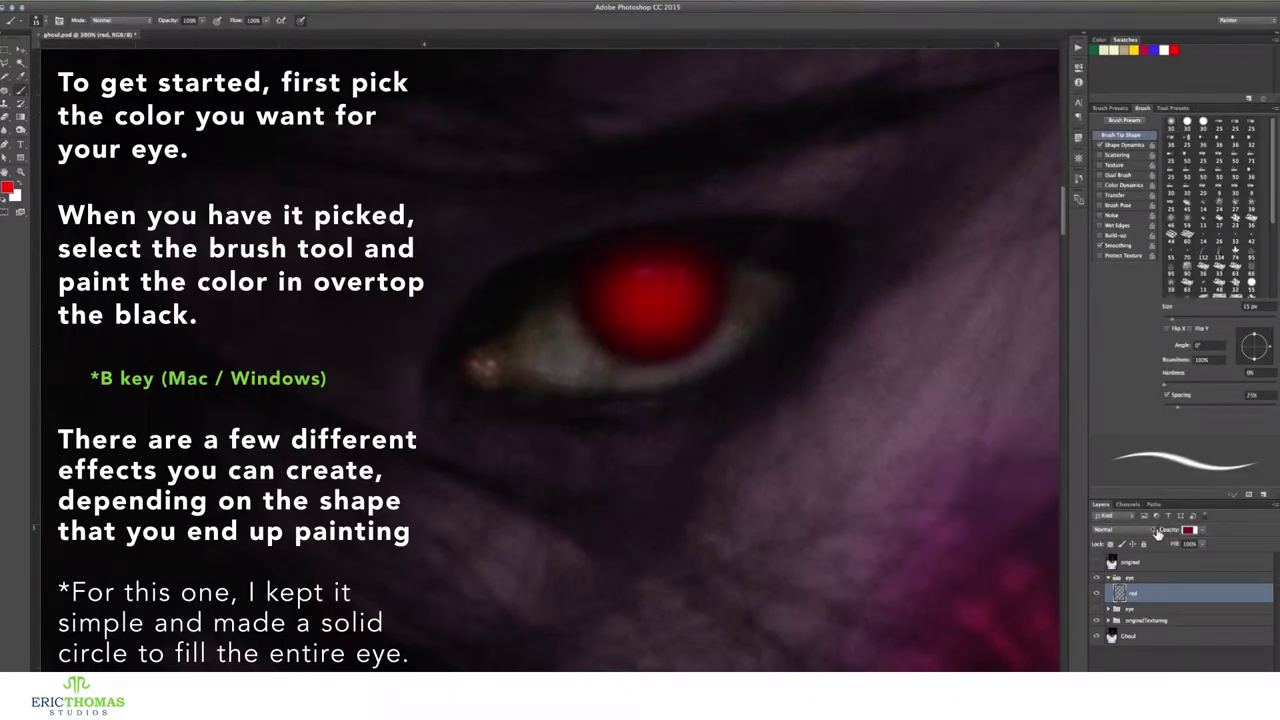
Add a new layer above the red iris, enlarge the brush to 15 px, and reselect the iris layer
key("ctrl+shift+alt+n")
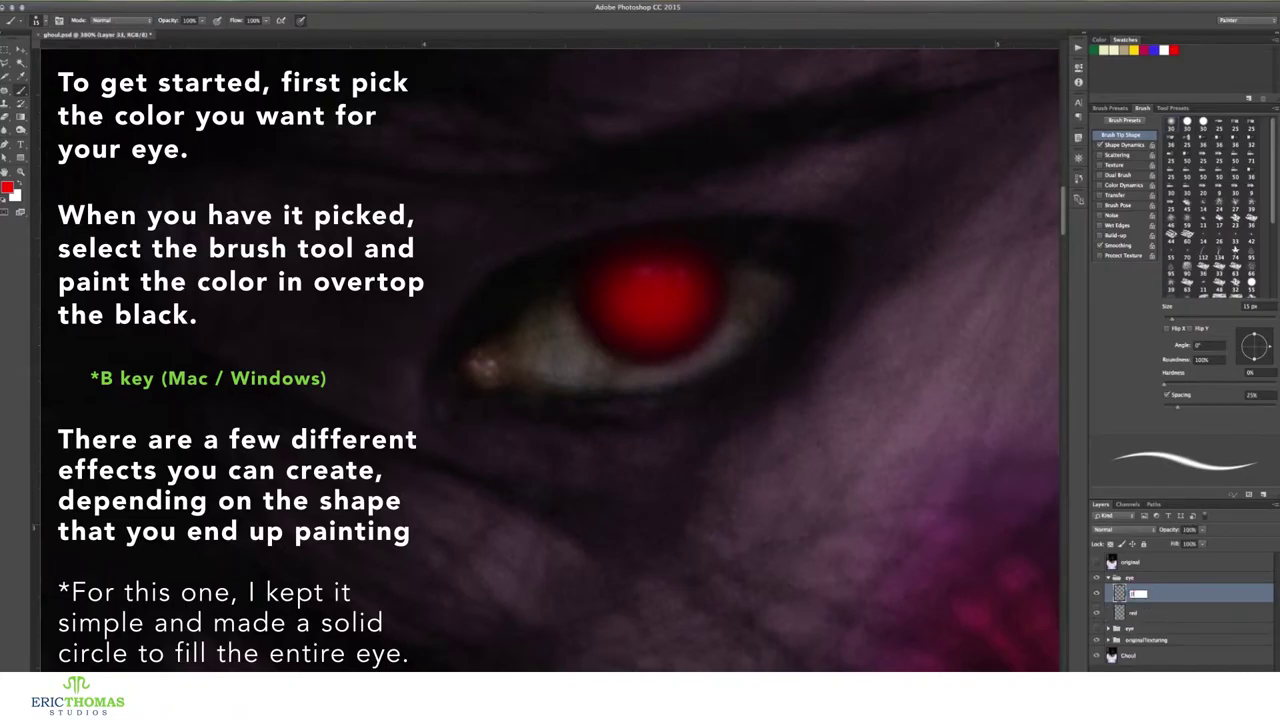
key("bracketright")
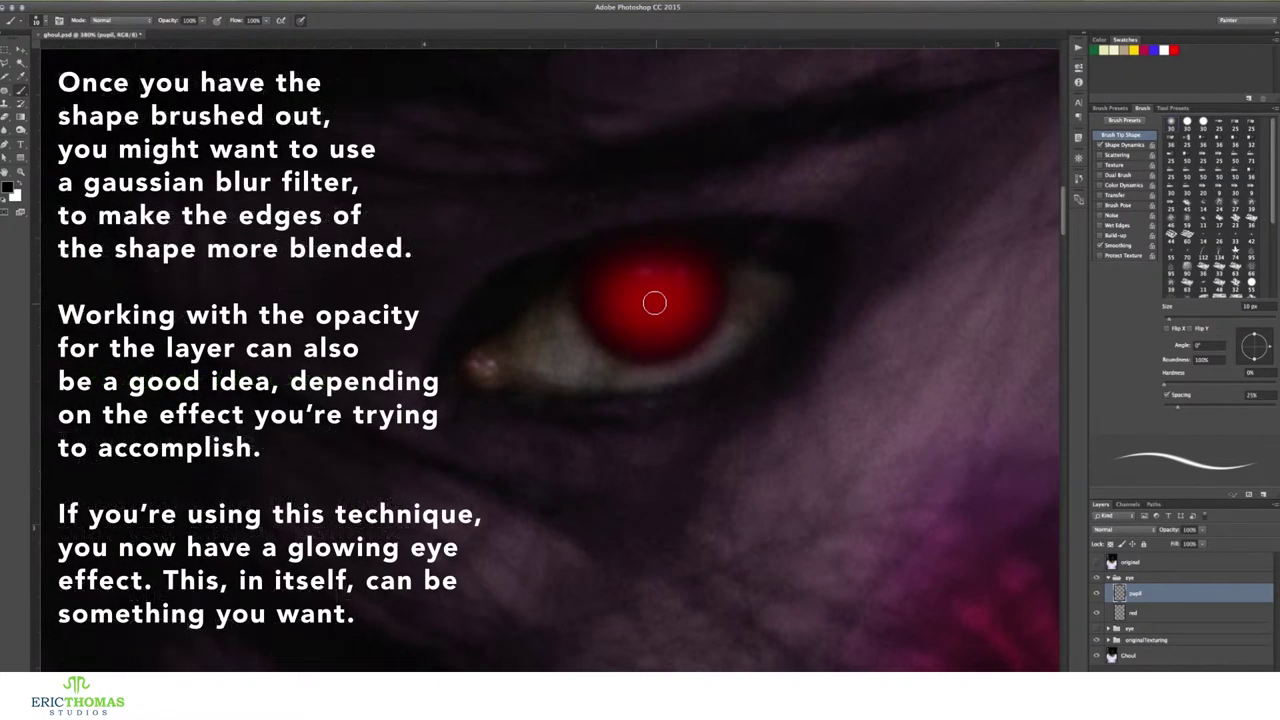
key("bracketright")
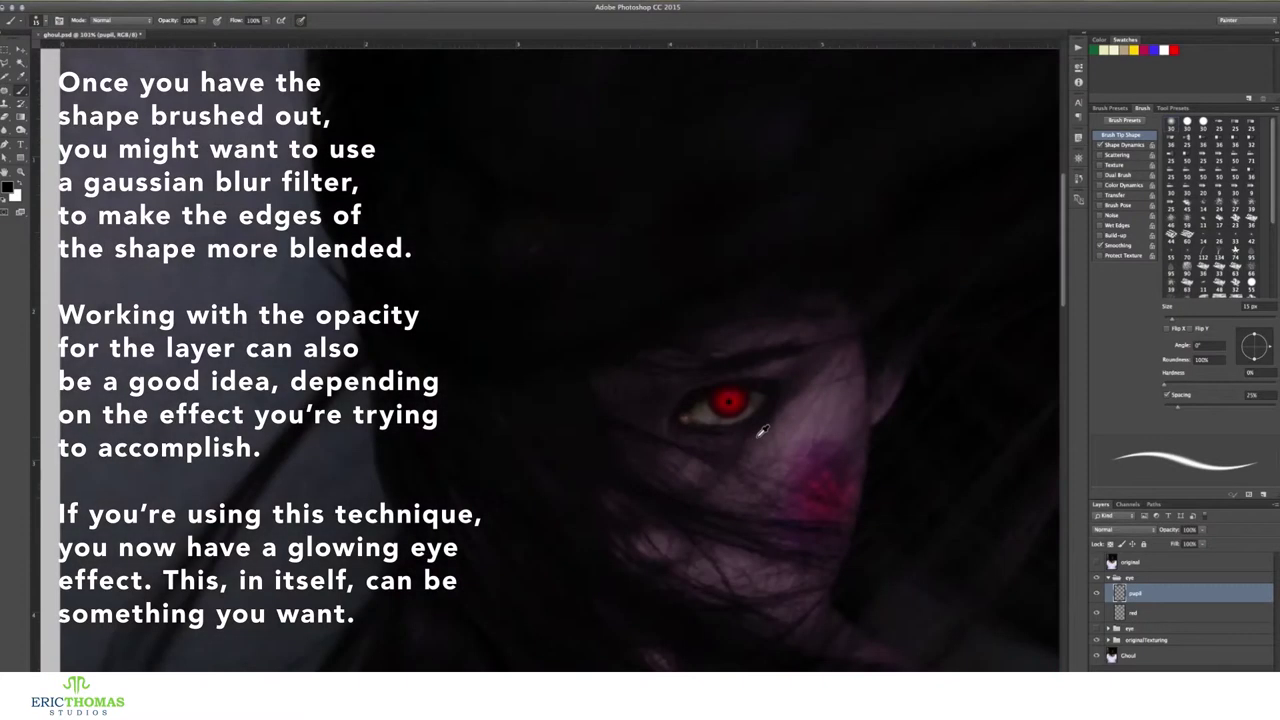
key("ctrl+0")
key("ctrl+1")
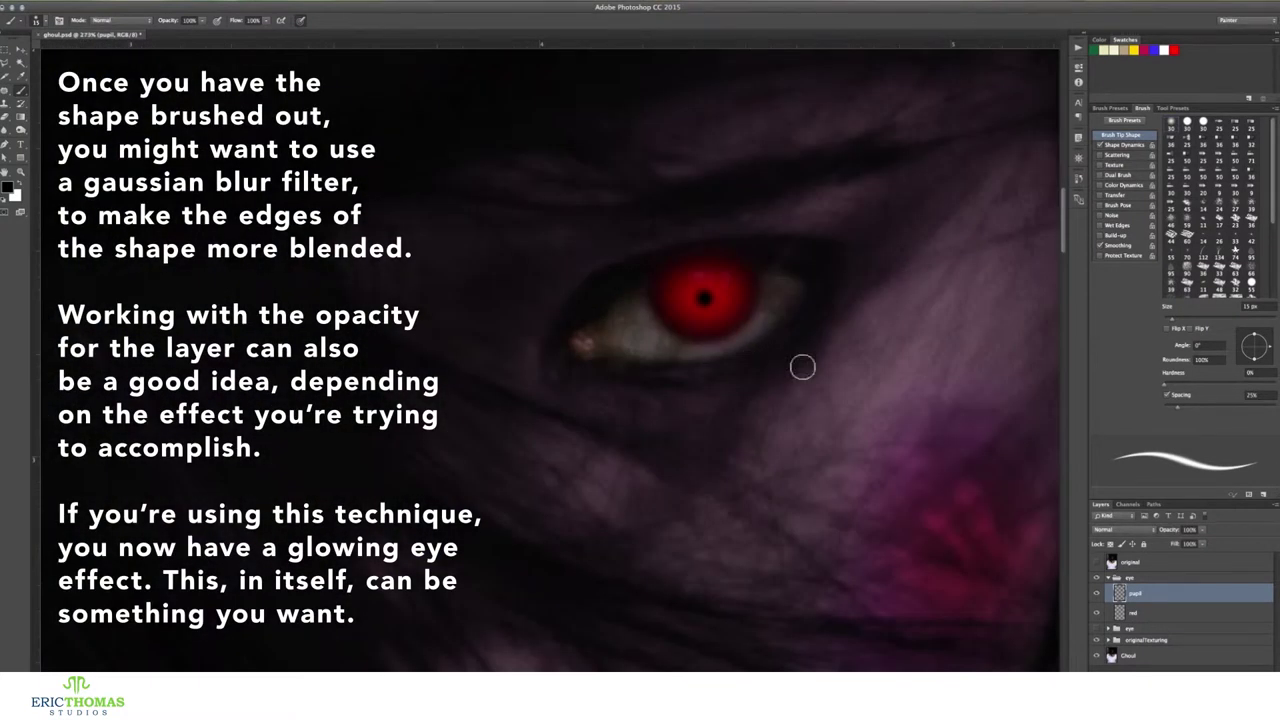
key("ctrl+plus")
left_click(1111, 628)
left_click(1119, 610, "ctrl")
key("ctrl+d")
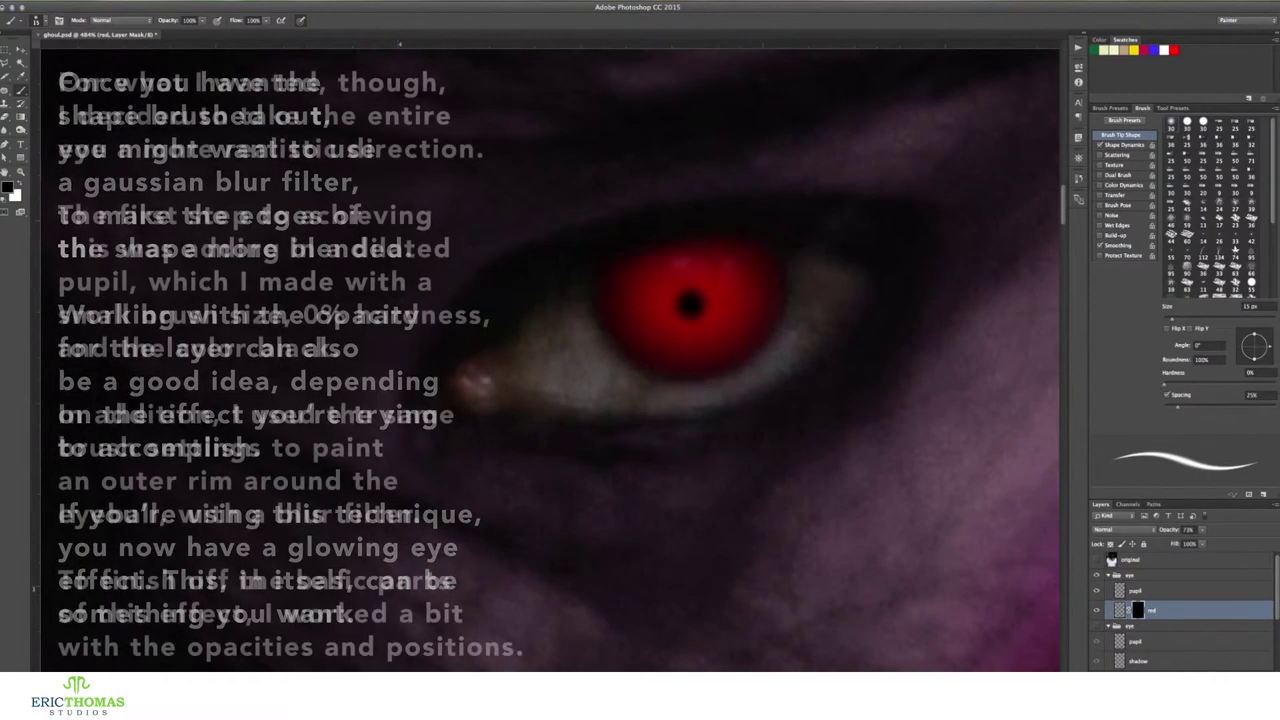
Nudge the pupil layer upward into place within the red iris
left_click(1160, 596)
key("ctrl+t")
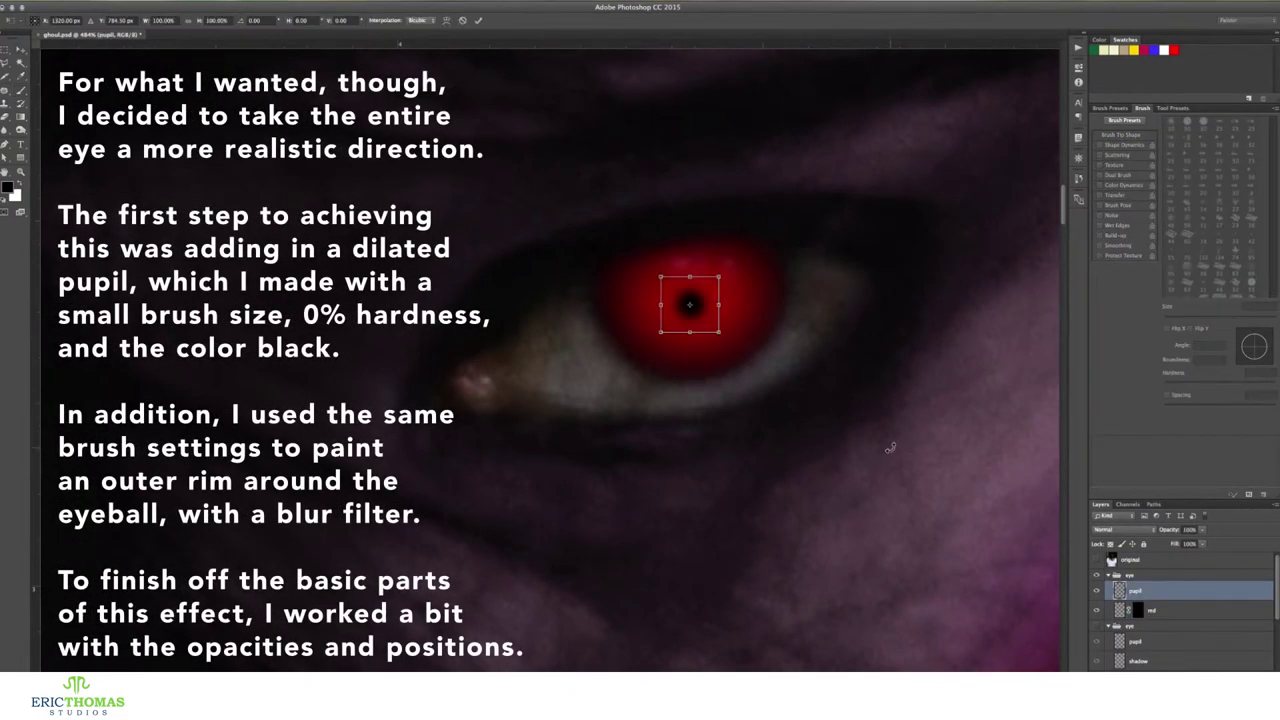
key("Up")
key("Up")
key("Up")
key("Up")
key("Up")
key("Up")
key("Up")
key("Up")
key("Up")
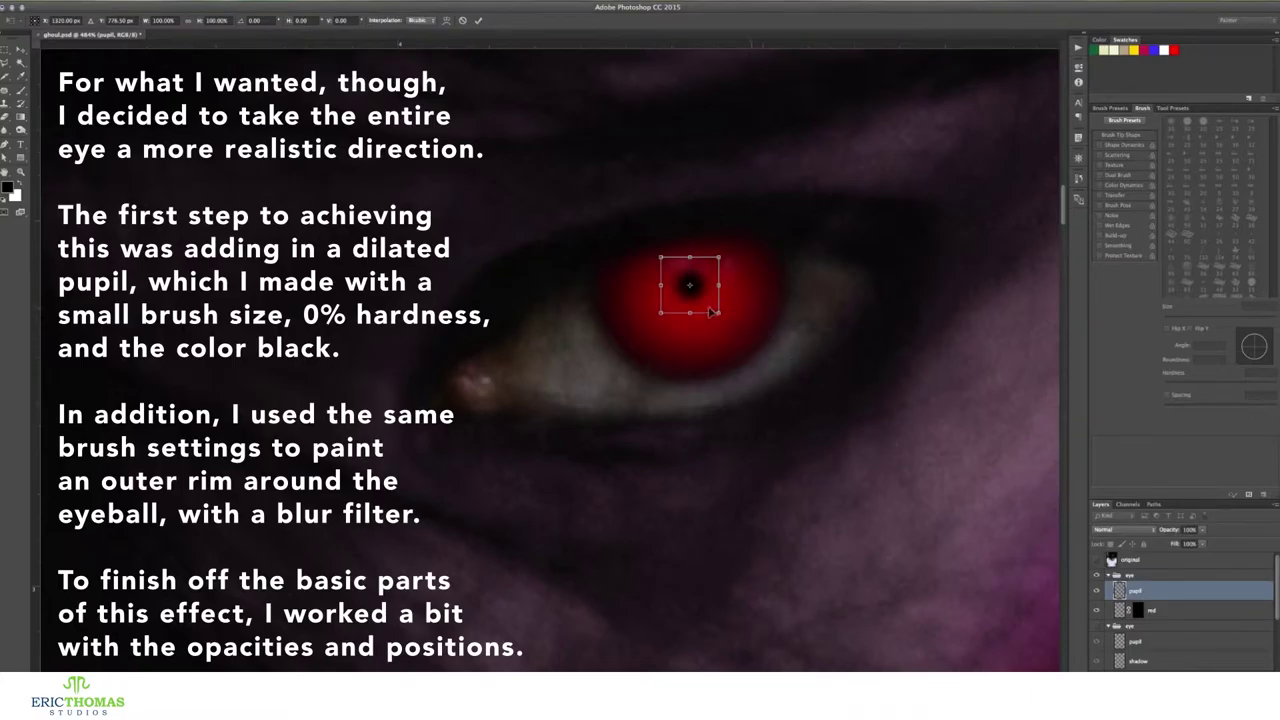
scroll(735, 343, "down", 3)
scroll(735, 343, "down", 2)
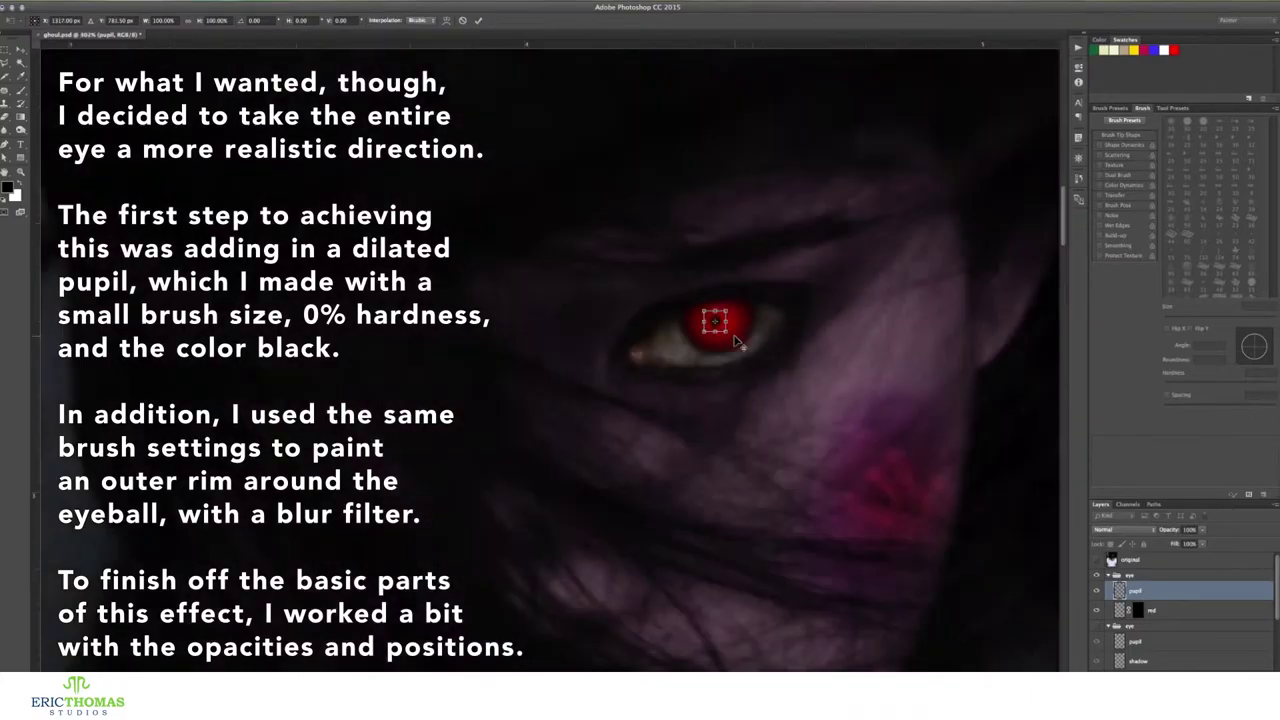
left_click_drag(718, 327, 722, 331)
key("Return")
Add a new empty layer directly above the red layer
scroll(720, 329, "up", 2)
scroll(720, 329, "up", 2)
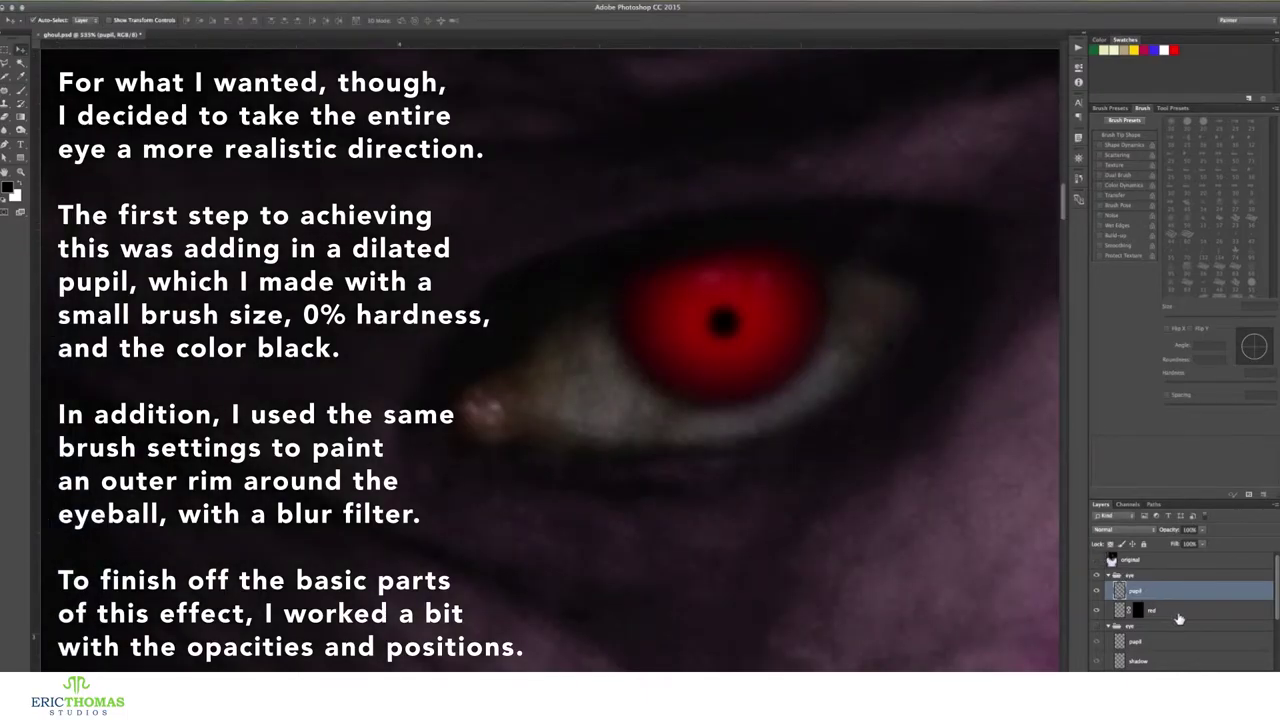
key("alt+bracketleft")
key("ctrl+shift+alt+n")
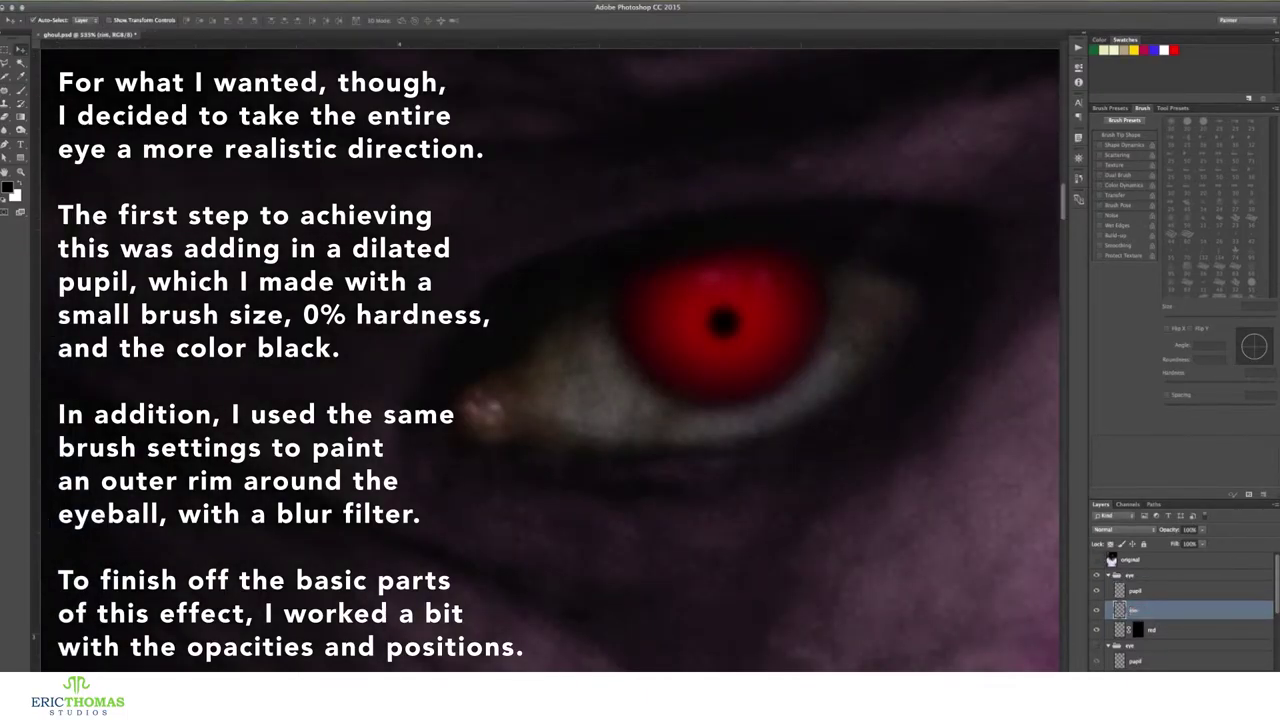
Paint a dark rim along the iris edge, Gaussian-blur it, and group the red layer
key("b")
mouse_move(803, 286)
left_mouse_down()
mouse_move(705, 395)
mouse_move(627, 303)
left_mouse_up()
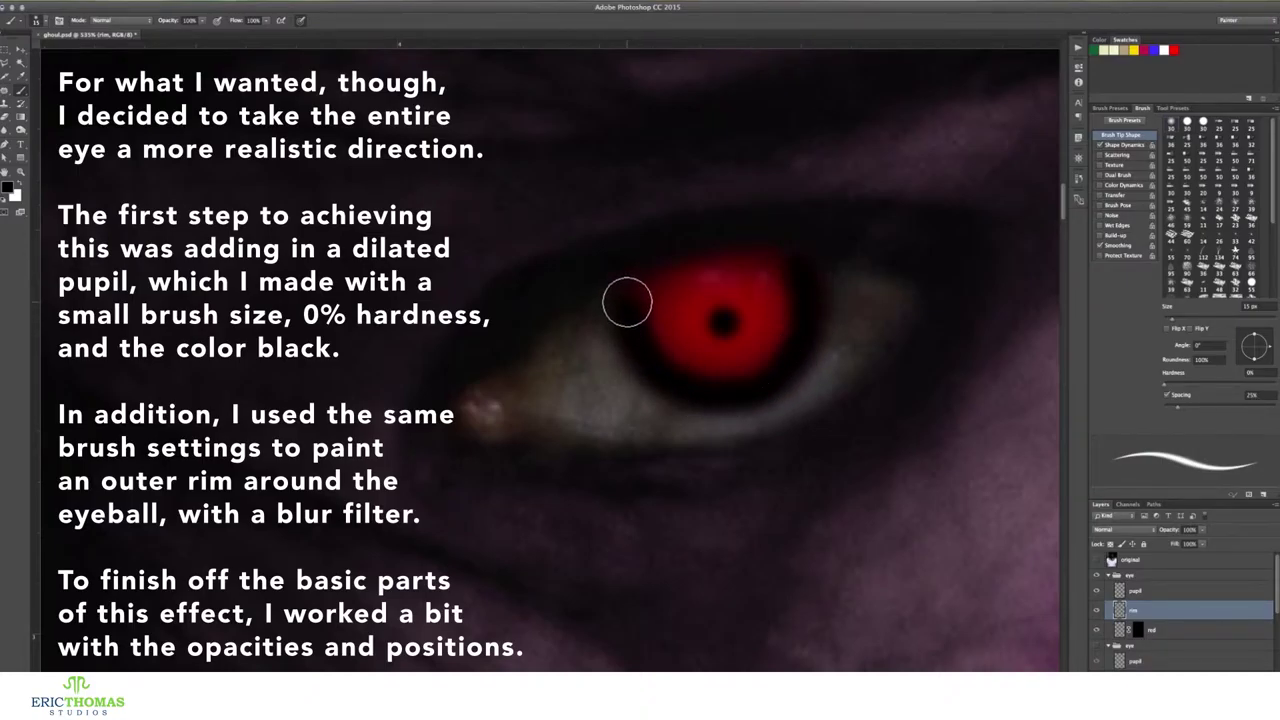
left_click(345, 3)
left_click(470, 185)
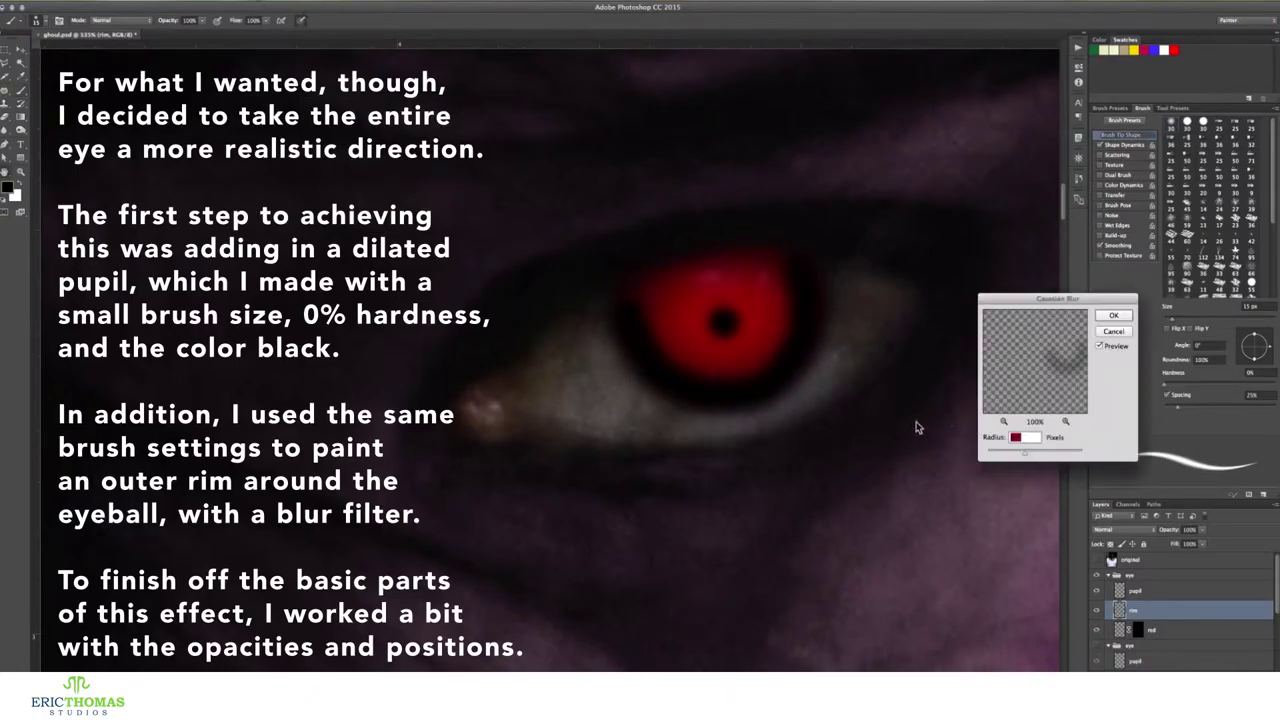
left_click_drag(1020, 457, 1027, 457)
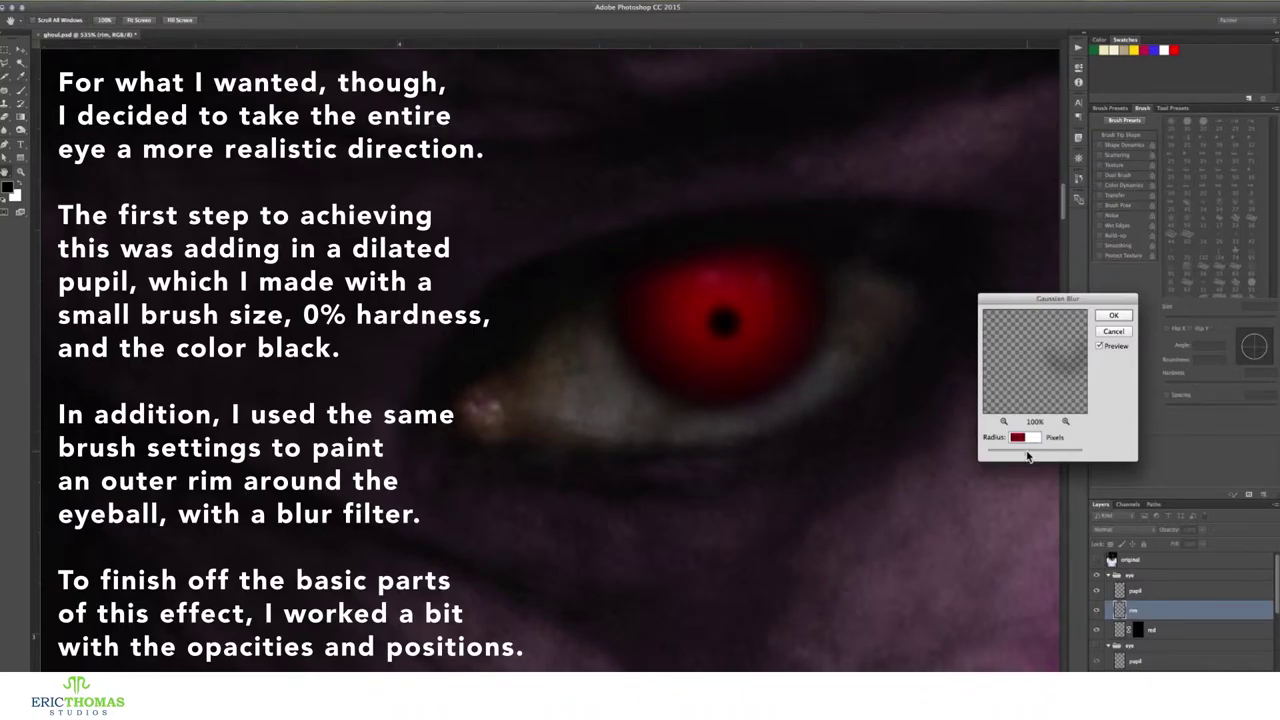
left_click(1113, 316)
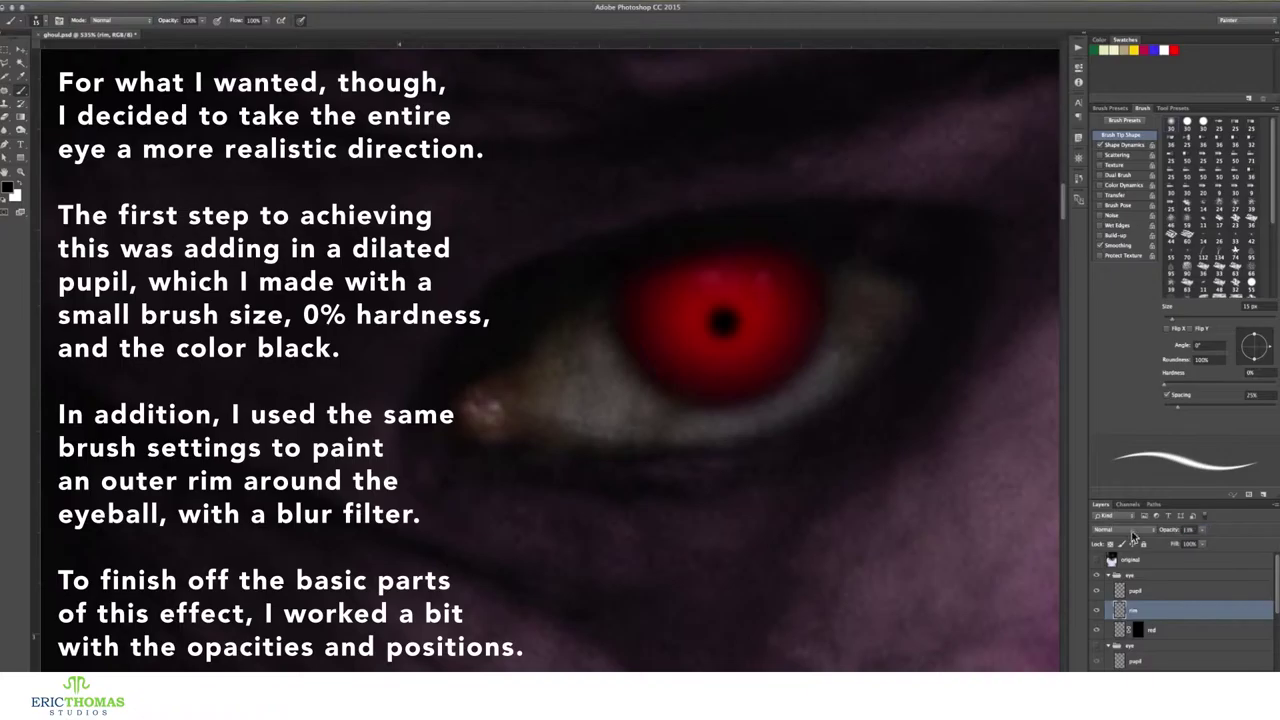
left_click(1180, 630)
key("ctrl+g")
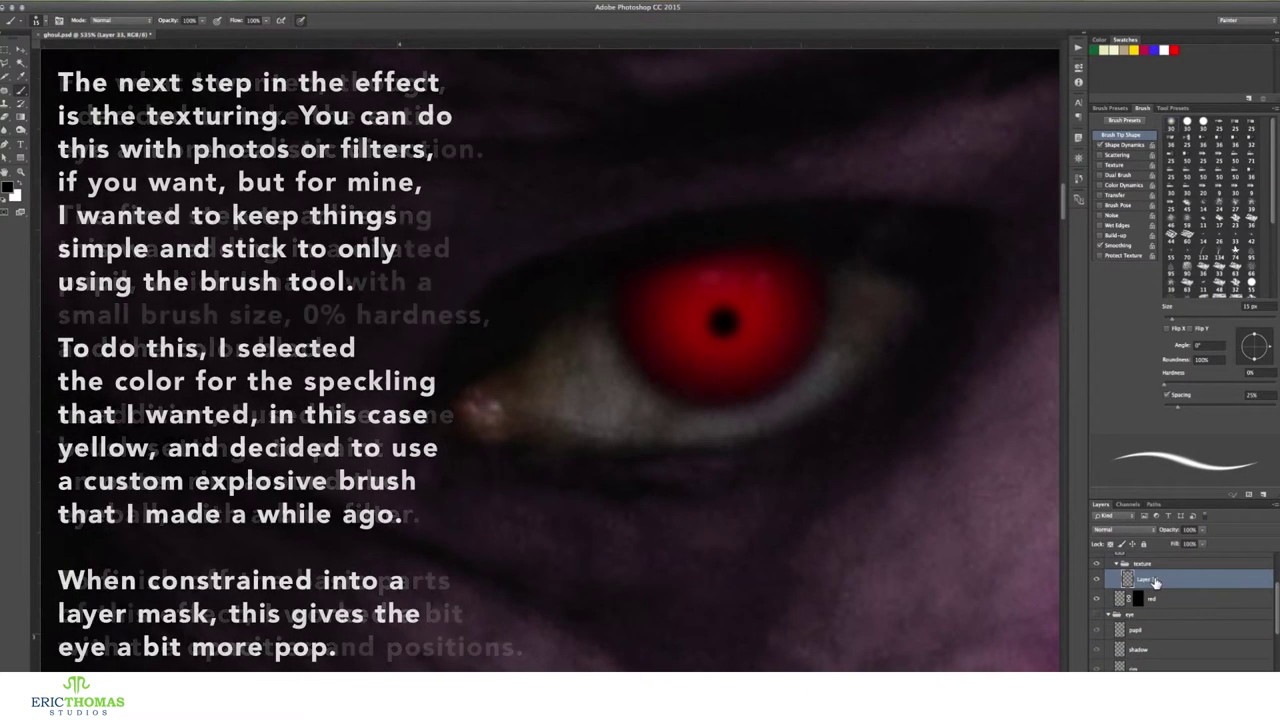
Name the layer 'yellow', pick yellow, and load a large textured 300 speckle brush
type("yellow")
key("Return")
left_click(1133, 49)
right_click(838, 300)
left_click(912, 430)
left_click(1150, 582)
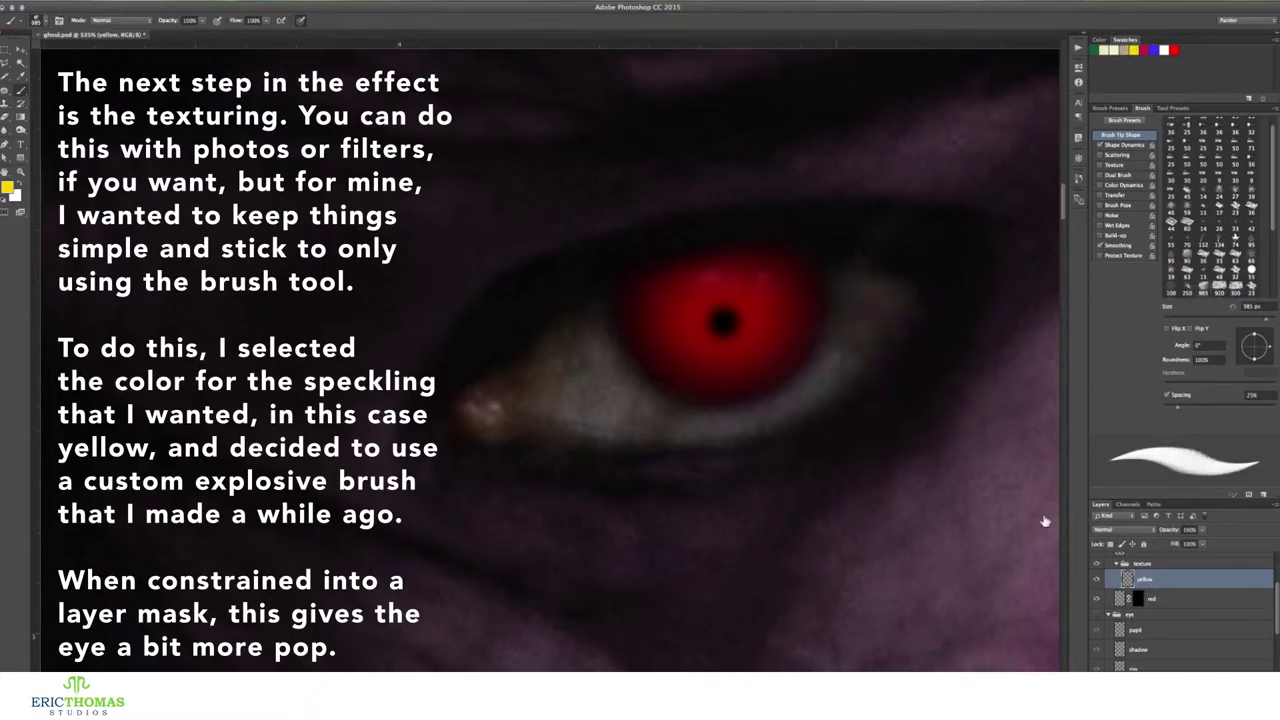
right_click(771, 365)
left_click(808, 508)
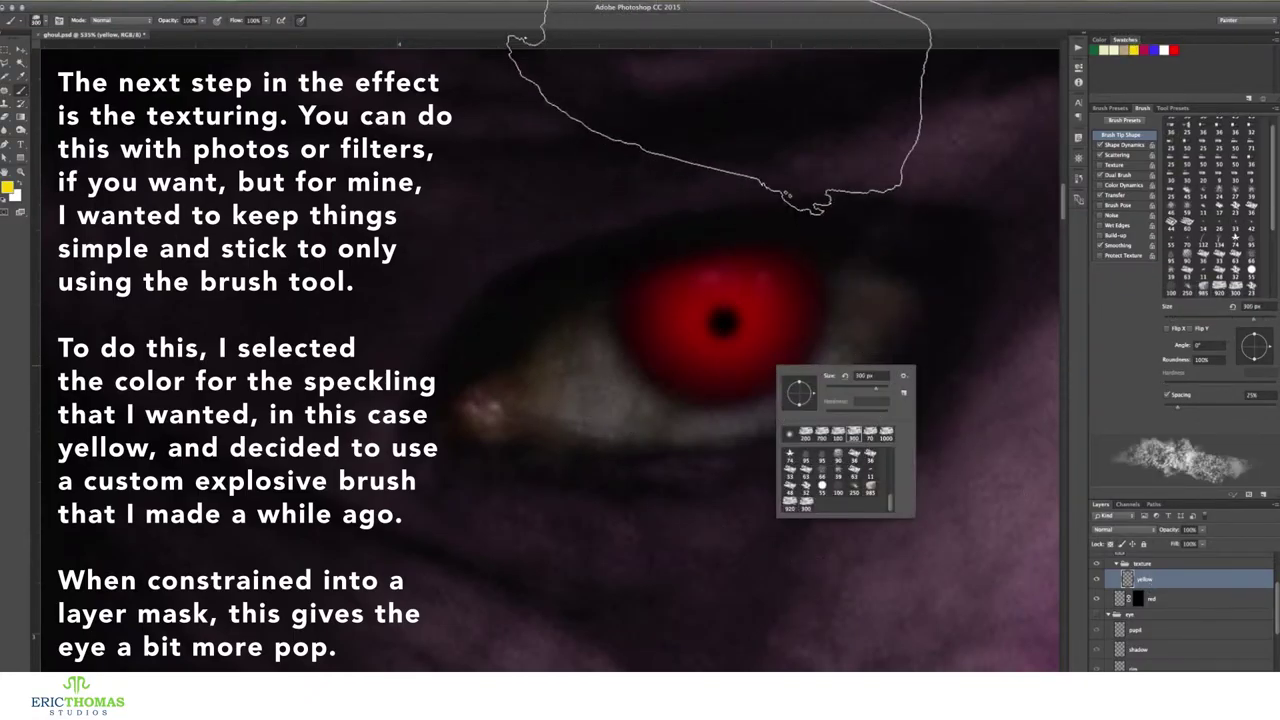
left_click_drag(880, 393, 872, 393)
key("Return")
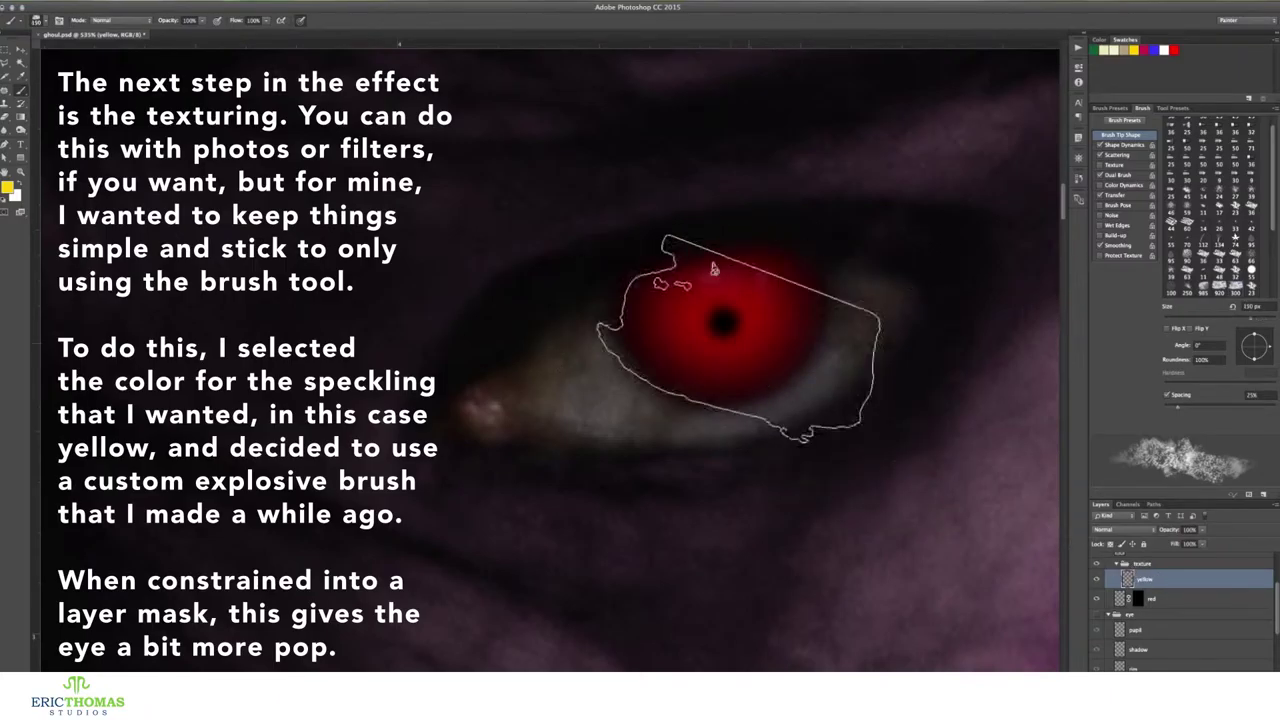
Paint yellow speckles clipped to the iris, blend them in Overlay, and group them
left_click_drag(717, 320, 720, 333)
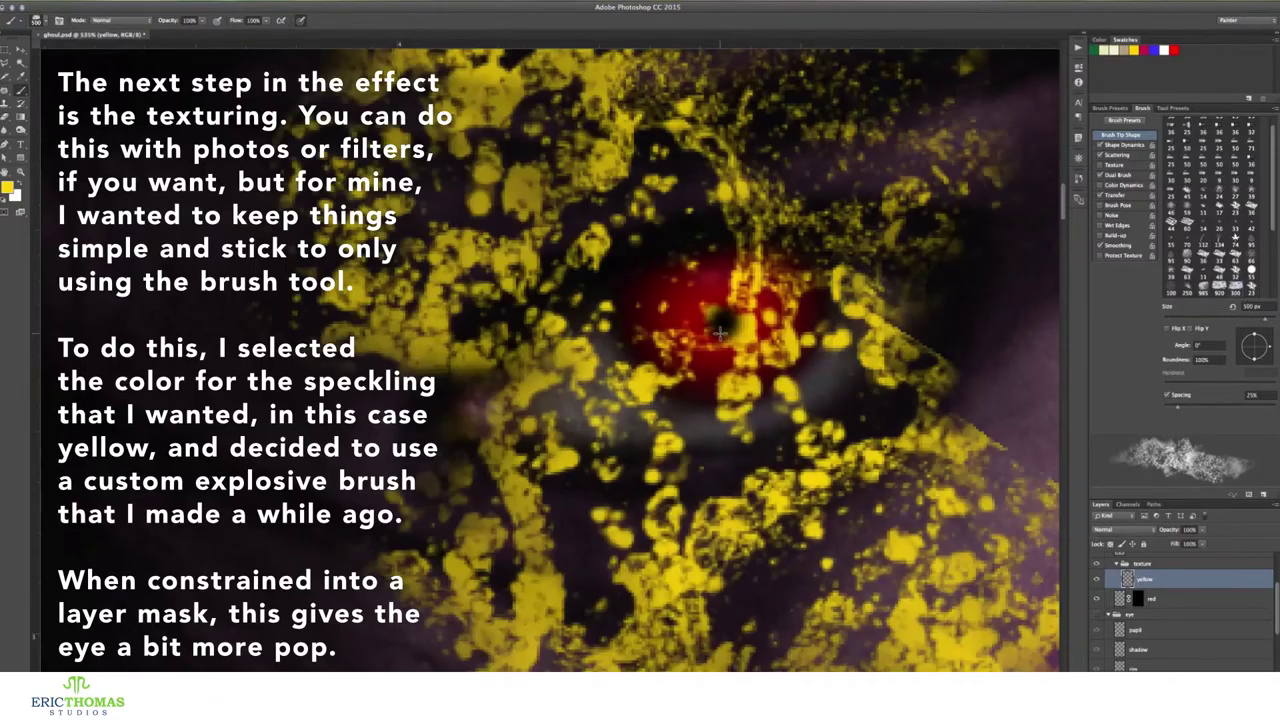
left_click(1143, 588, "alt")
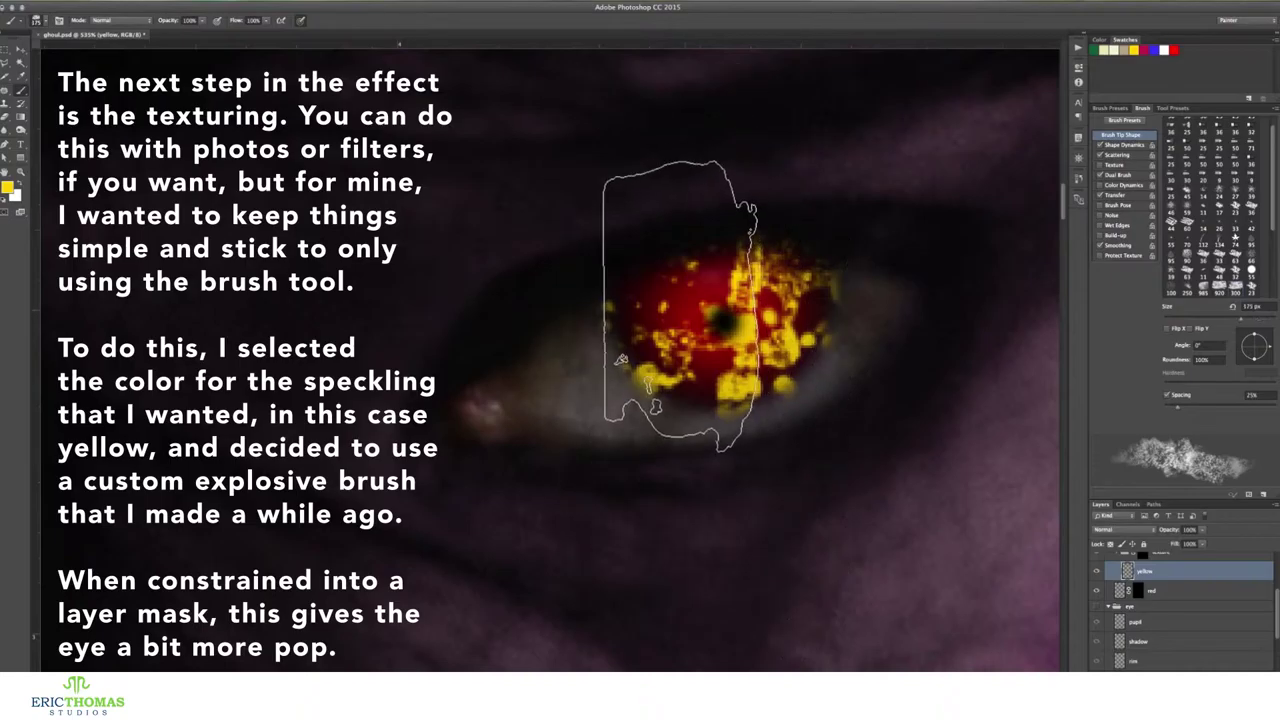
left_click(680, 310)
key("bracketleft")
key("bracketleft")
key("bracketleft")
key("shift+alt+o")
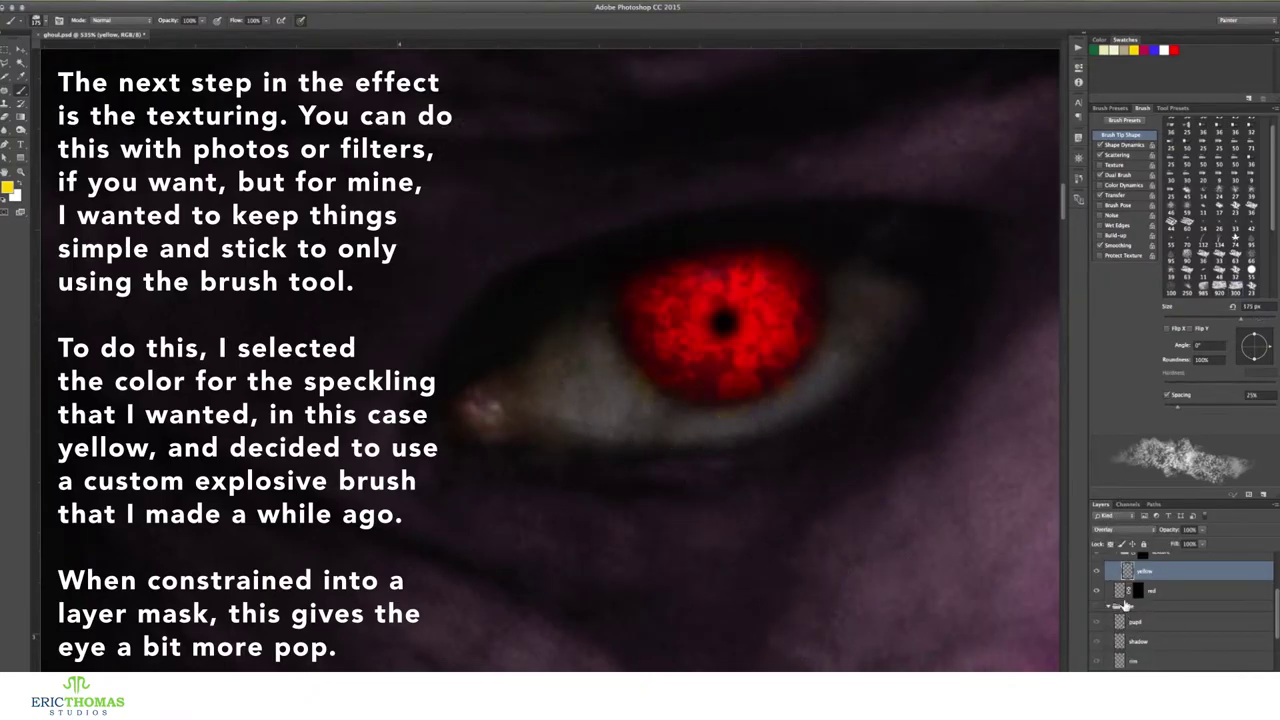
key("ctrl+g")
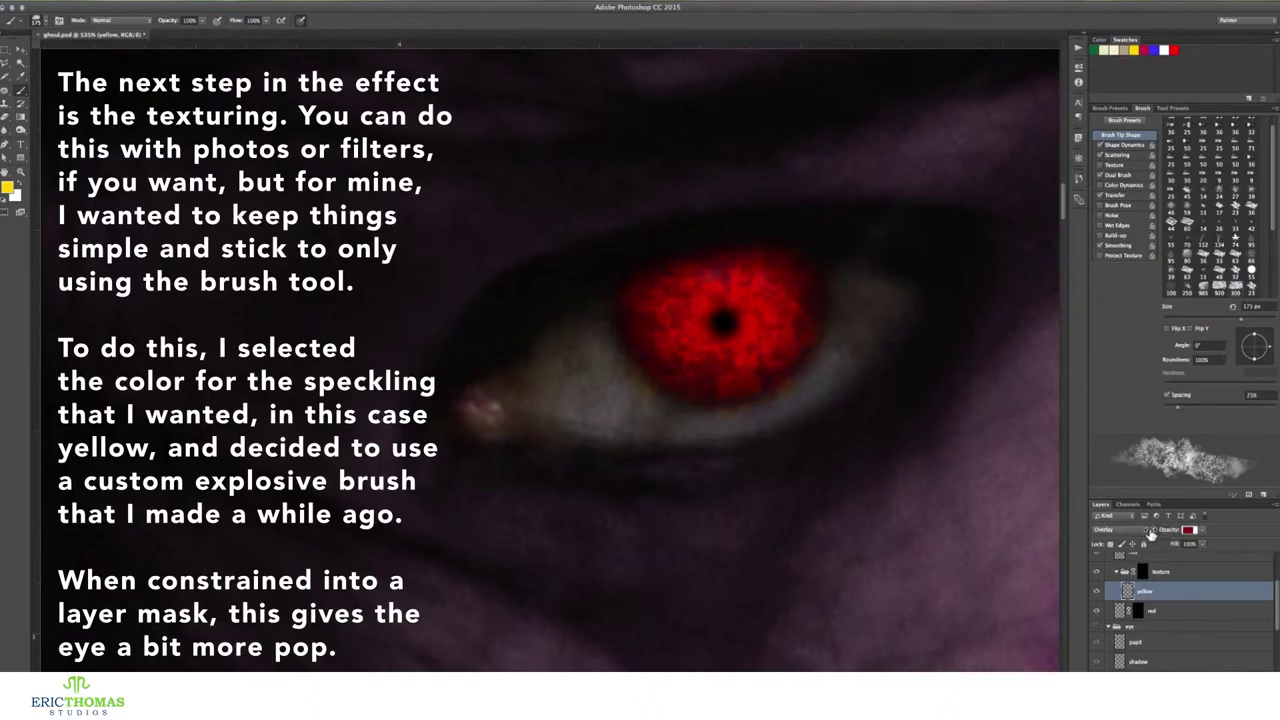
Add a new layer with a small soft round brush and blue painting colour
key("ctrl+shift+alt+n")
right_click(906, 460)
left_click(925, 555)
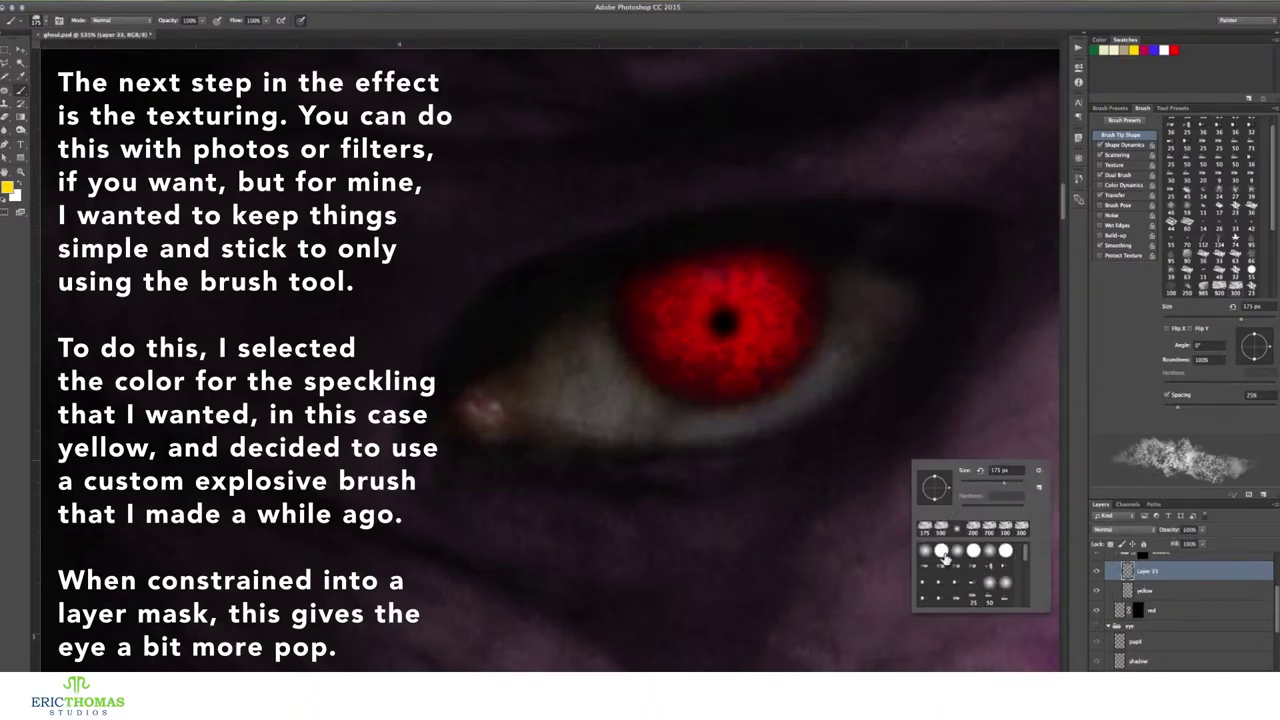
key("Return")
key("bracketleft")
key("bracketleft")
key("bracketleft")
key("bracketleft")
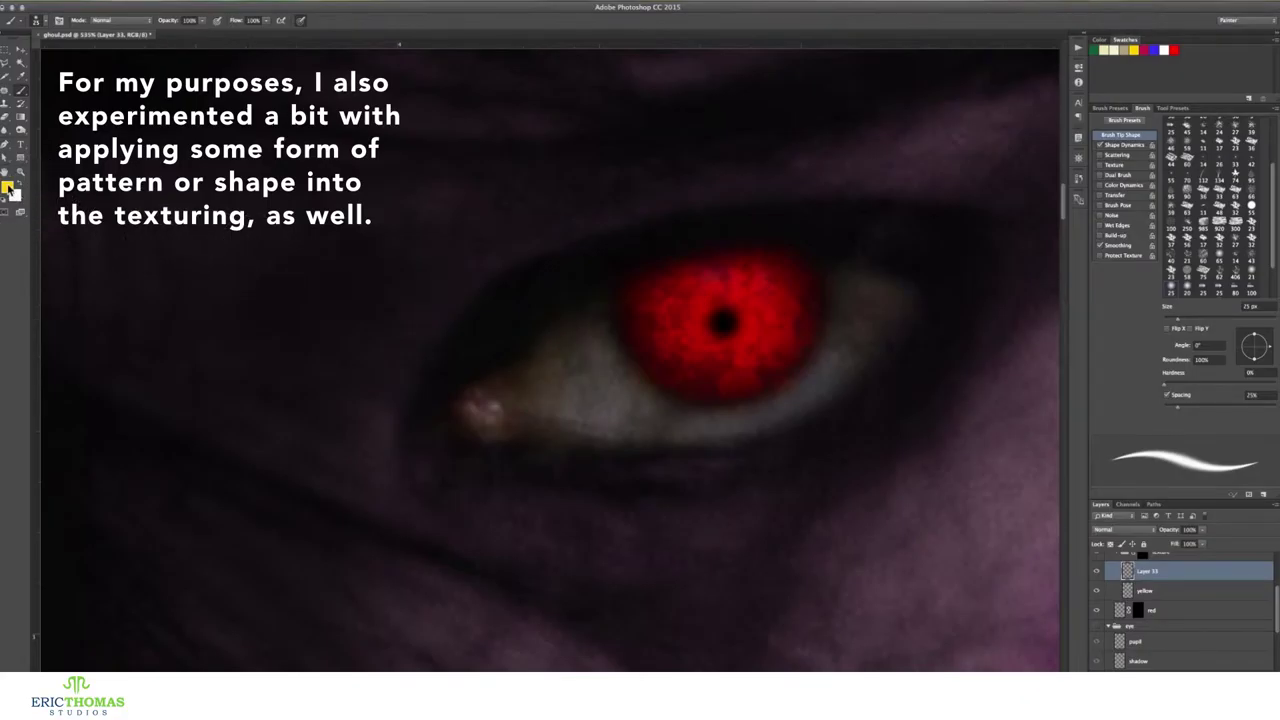
left_click(8, 188)
left_click(1154, 48)
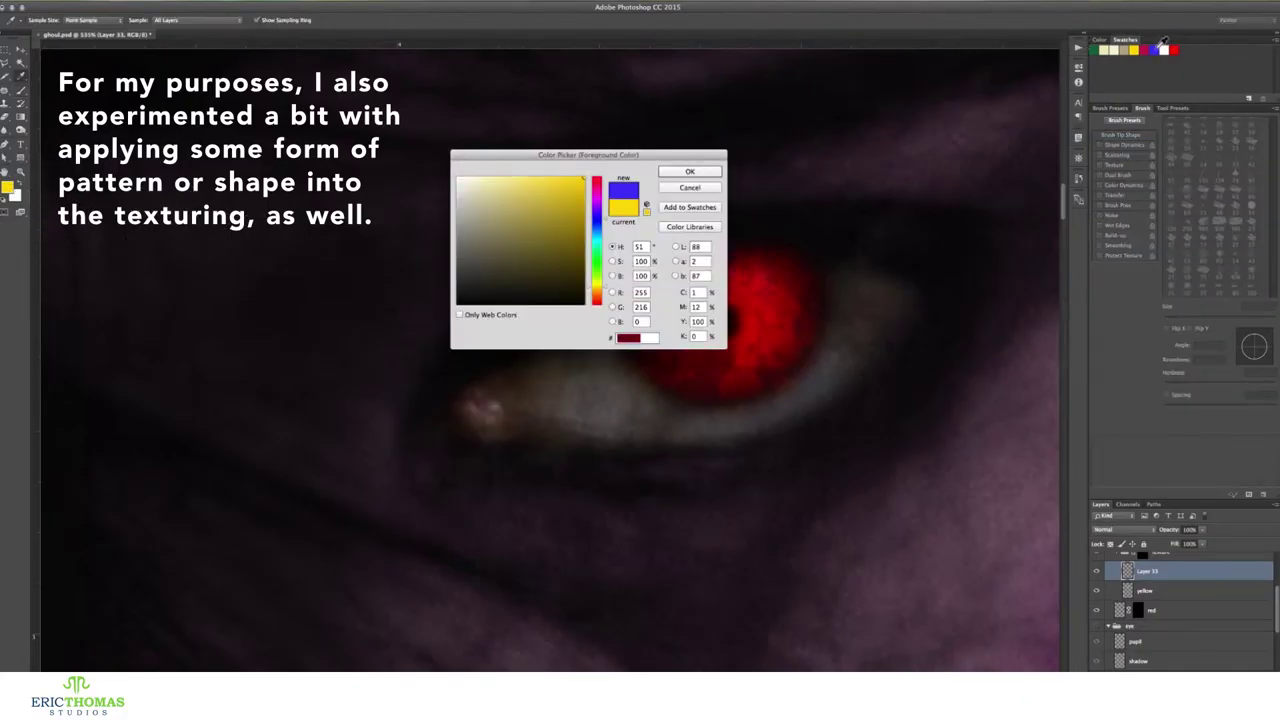
Paint a fine blue S-loop and dark red squiggles across the iris
left_click(700, 178)
key("bracketleft")
key("bracketleft")
mouse_move(777, 277)
left_mouse_down()
mouse_move(794, 326)
mouse_move(686, 349)
mouse_move(643, 329)
mouse_move(749, 309)
mouse_move(777, 281)
left_mouse_up()
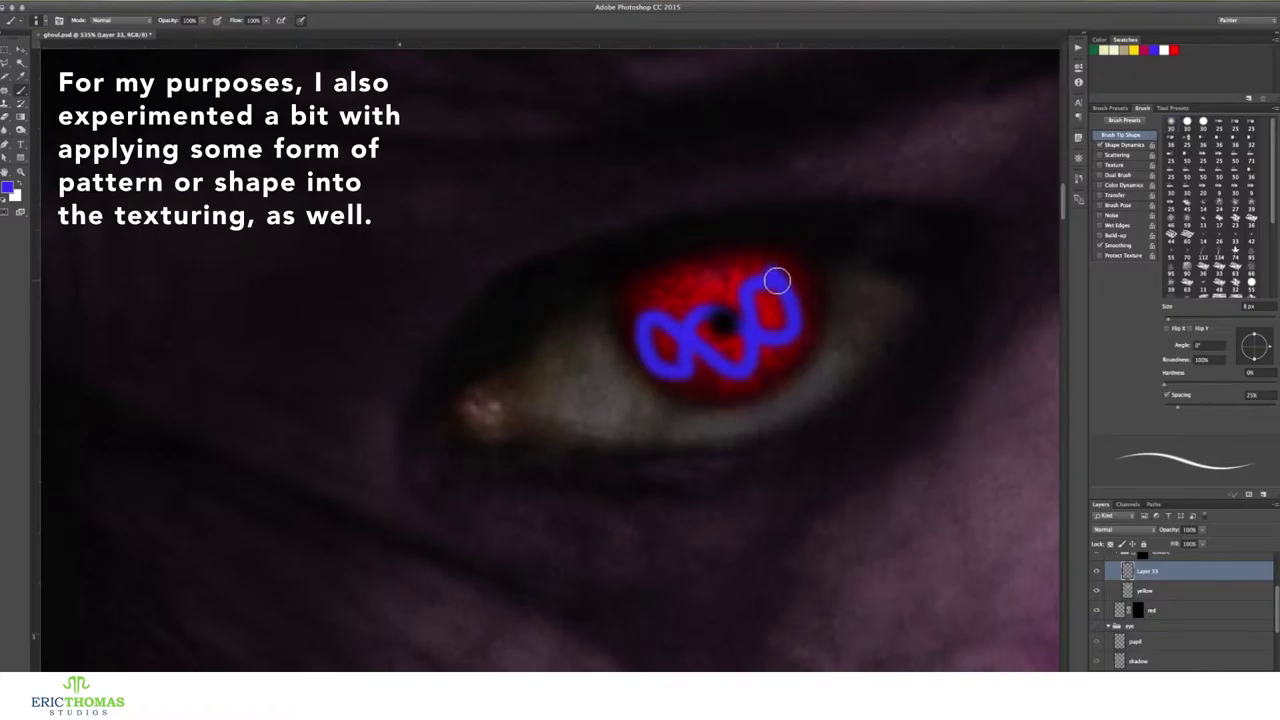
left_click(8, 188)
left_click(1155, 46)
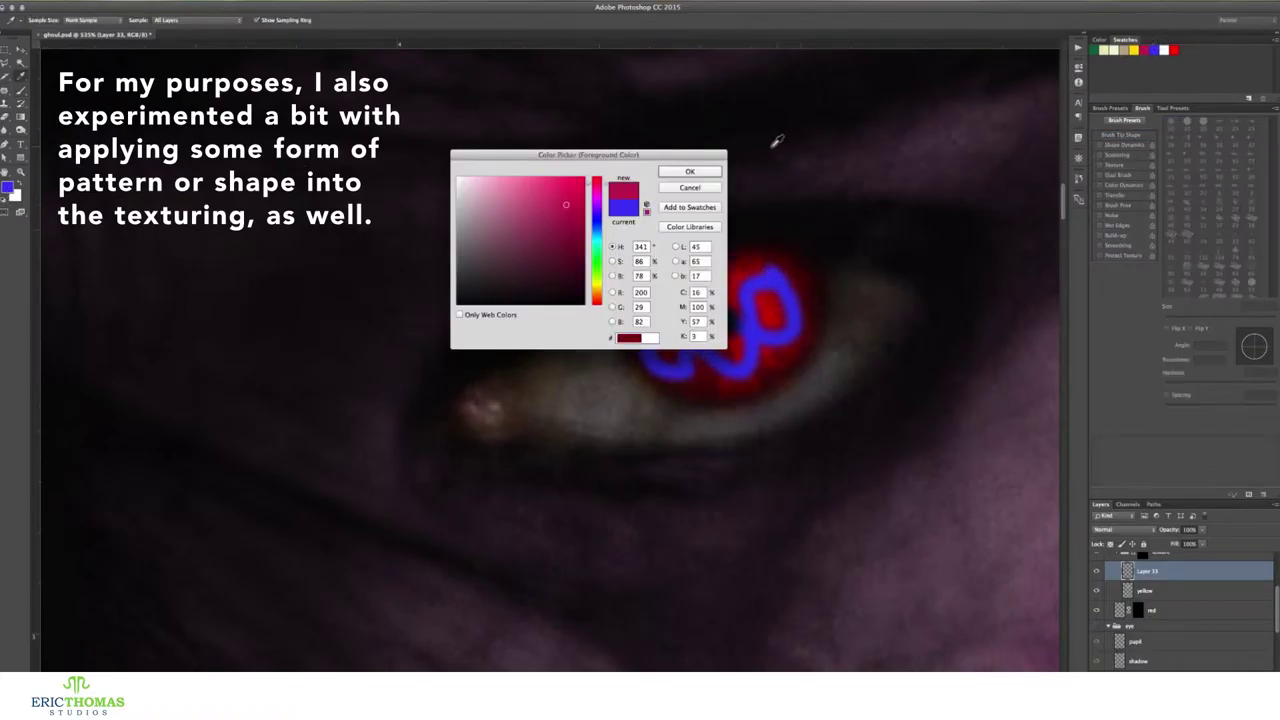
left_click(689, 171)
mouse_move(670, 292)
left_mouse_down()
mouse_move(687, 370)
mouse_move(757, 286)
mouse_move(751, 363)
mouse_move(756, 316)
mouse_move(666, 337)
mouse_move(663, 294)
mouse_move(731, 274)
left_mouse_up()
mouse_move(735, 340)
left_mouse_down()
mouse_move(697, 371)
mouse_move(737, 269)
mouse_move(711, 291)
mouse_move(735, 377)
mouse_move(751, 380)
left_mouse_up()
key("x")
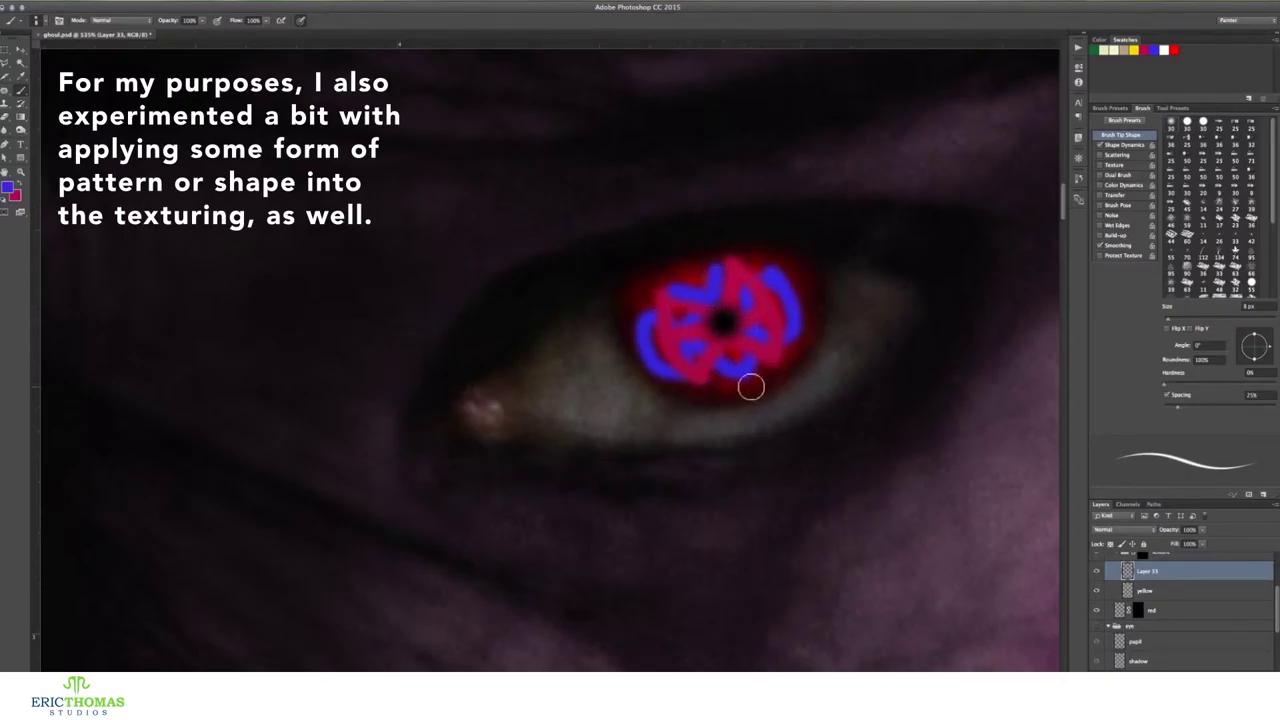
Soften the blue and red squiggles with a Gaussian Blur
left_click(249, 2)
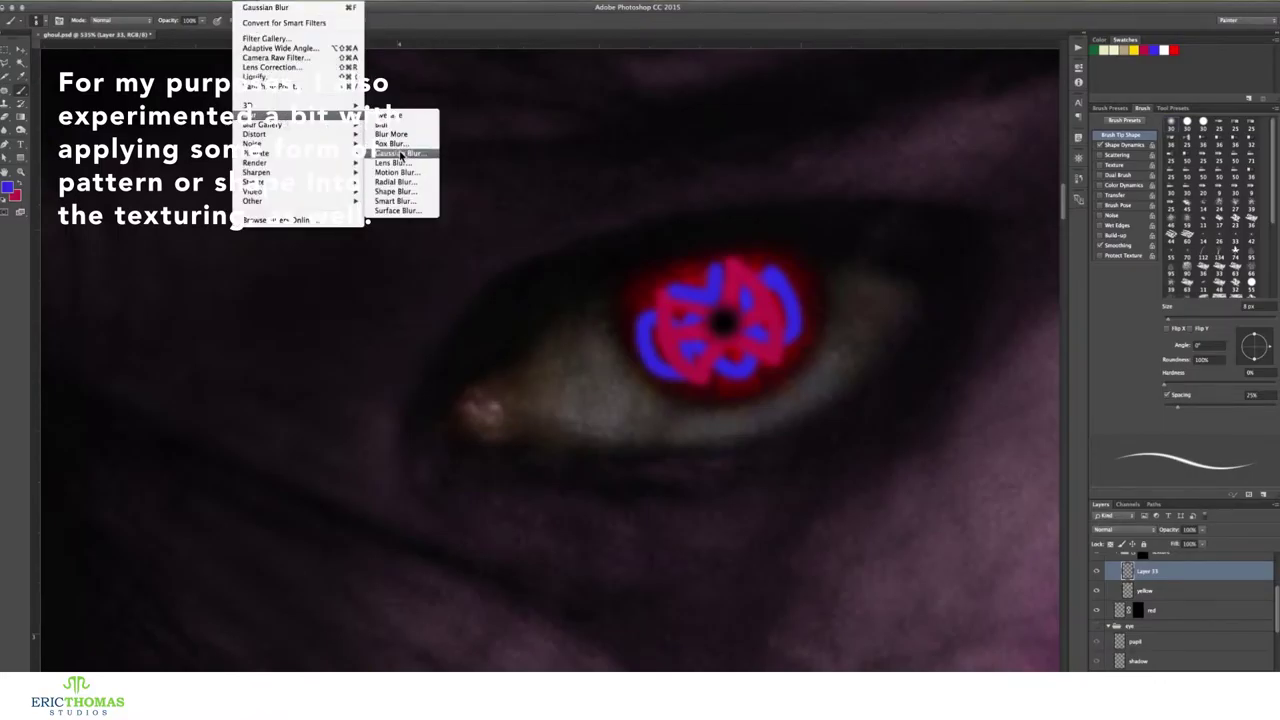
left_click(400, 127)
left_click_drag(1003, 456, 1019, 457)
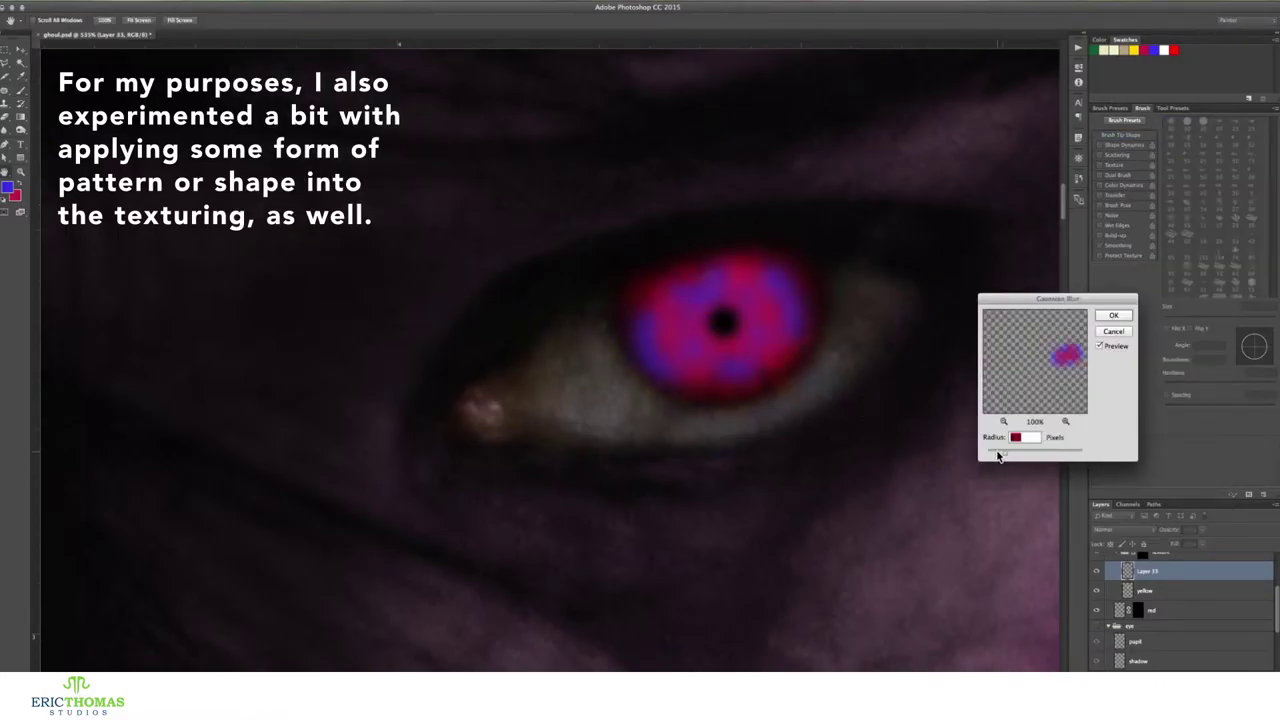
left_click(1113, 315)
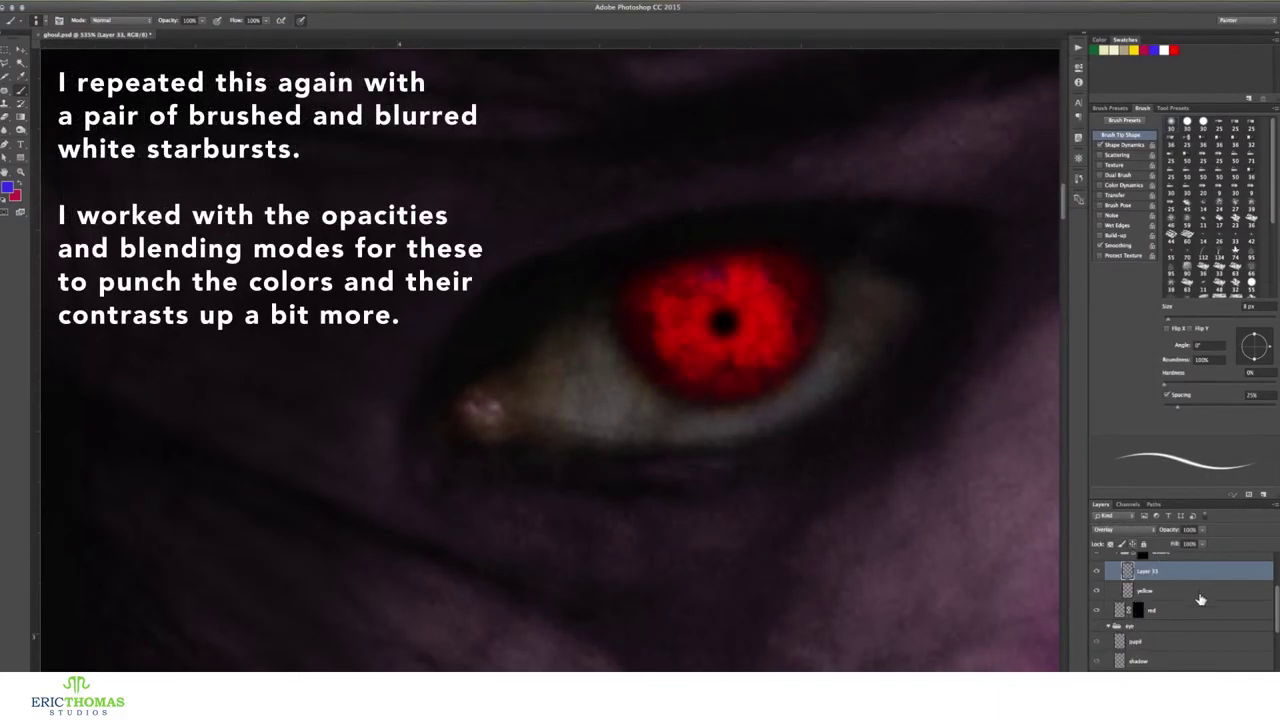
key("ctrl+shift+alt+n")
Paint white starburst rays through the pupil and soften them with a Gaussian Blur
key("d")
key("x")
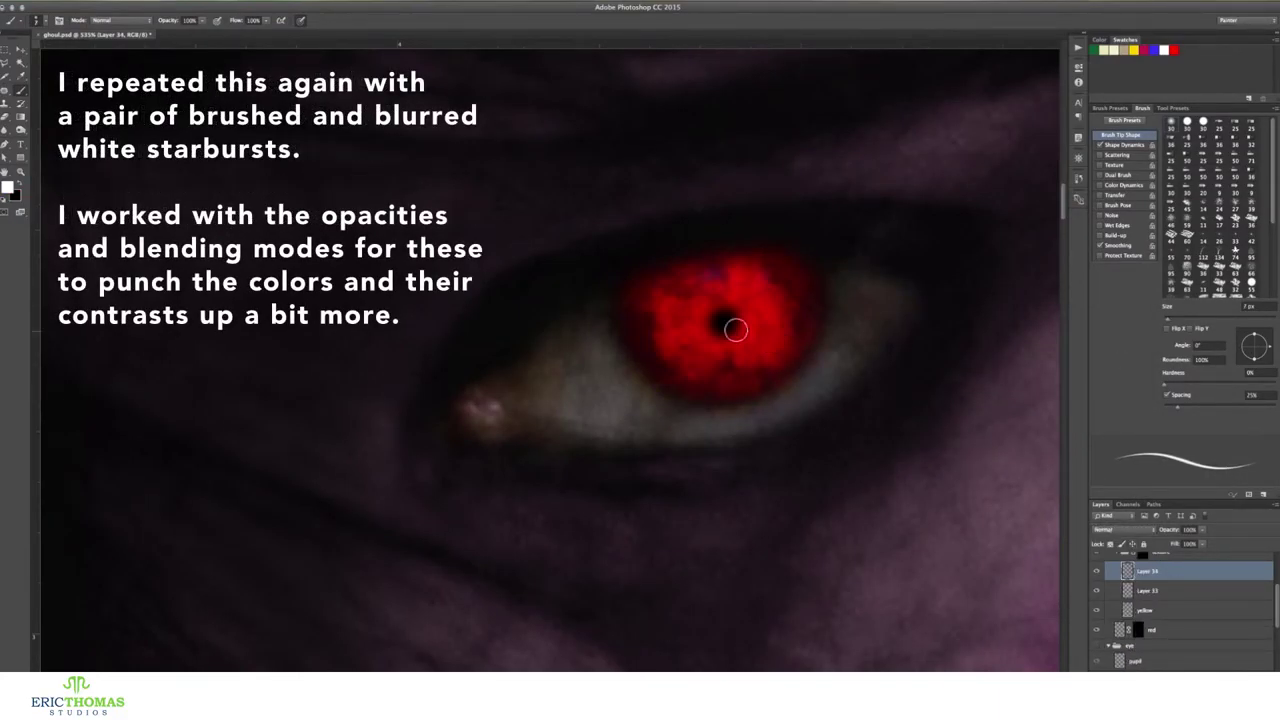
mouse_move(646, 363)
left_mouse_down()
mouse_move(728, 318)
mouse_move(818, 308)
left_mouse_up()
mouse_move(712, 272)
left_mouse_down()
mouse_move(735, 398)
mouse_move(728, 322)
mouse_move(647, 290)
left_mouse_up()
left_click_drag(768, 256, 690, 390)
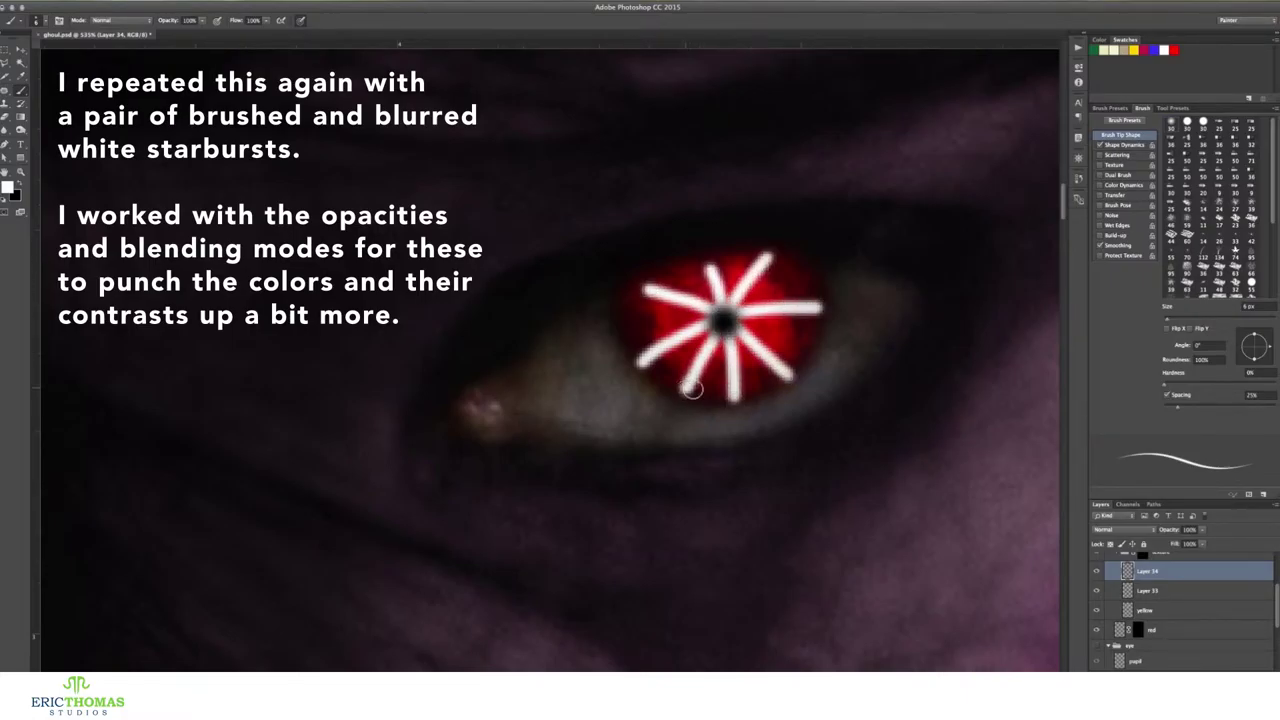
left_click(255, 3)
left_click(395, 160)
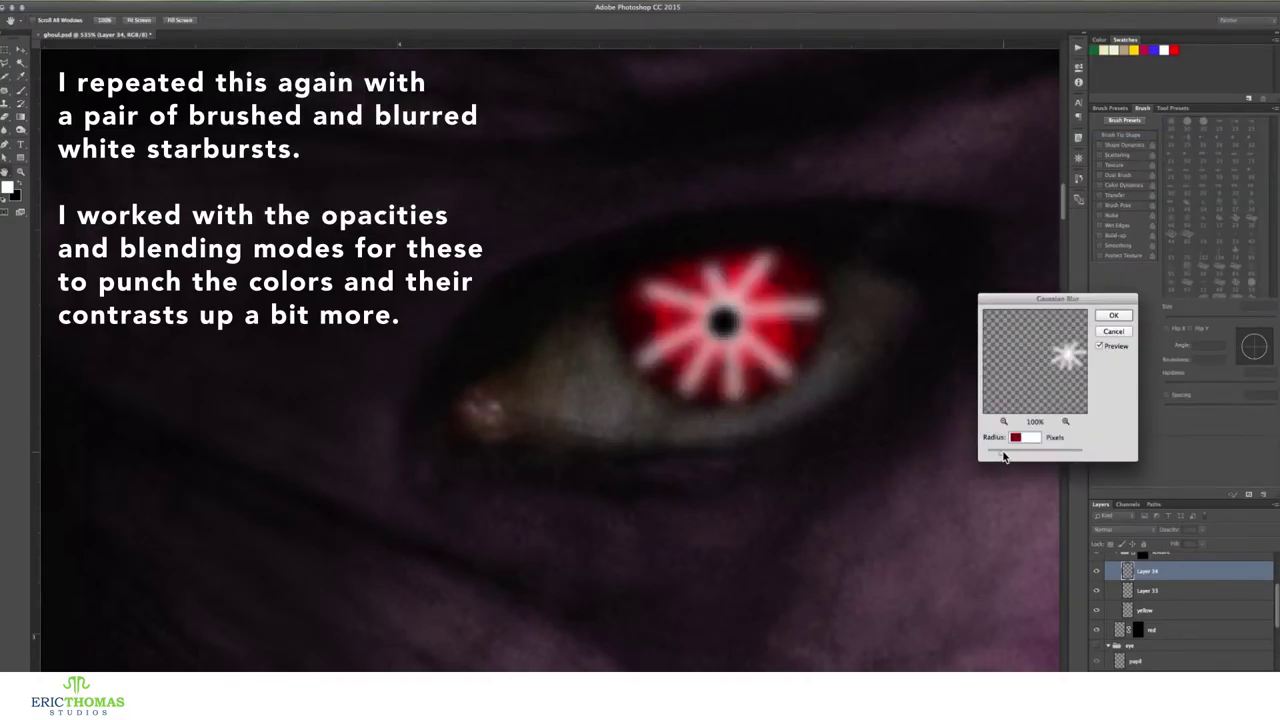
left_click(1114, 316)
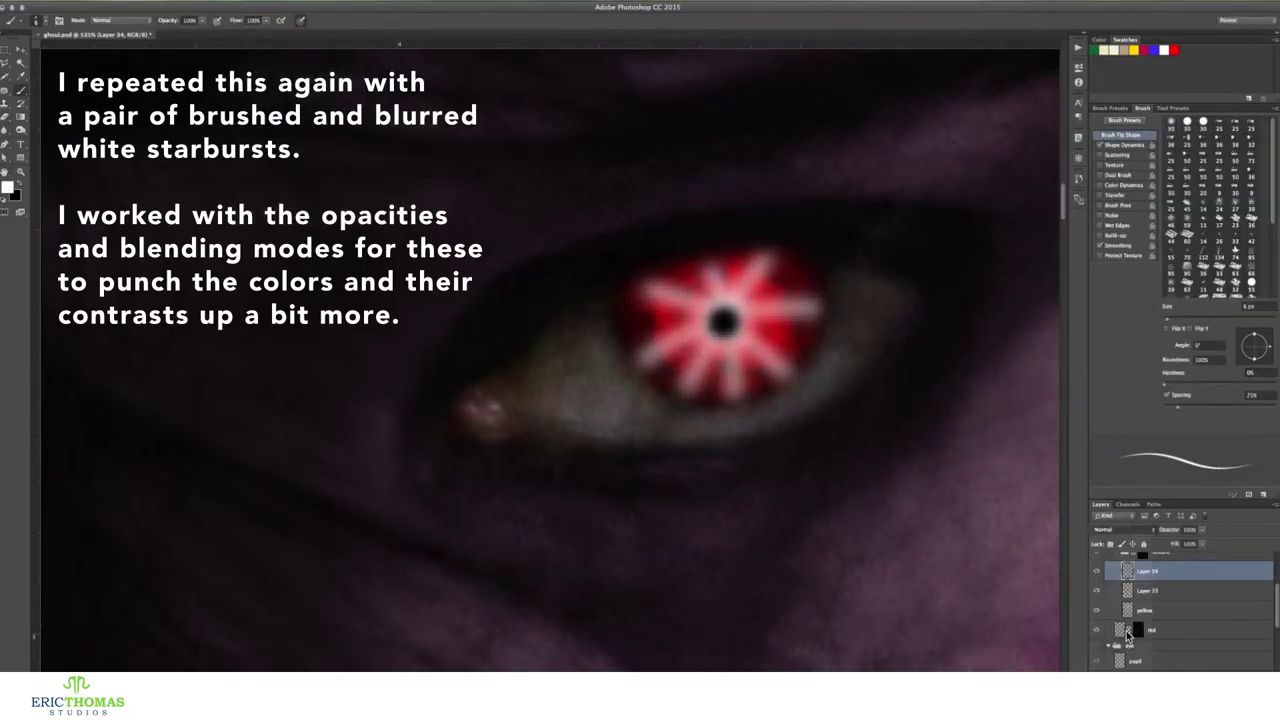
Blend the starburst layer in Overlay mode at 64% opacity
key("shift+alt+o")
left_click(1150, 591)
type("64")
key("Return")
left_click(1157, 574)
key("ctrl+shift+alt+n")
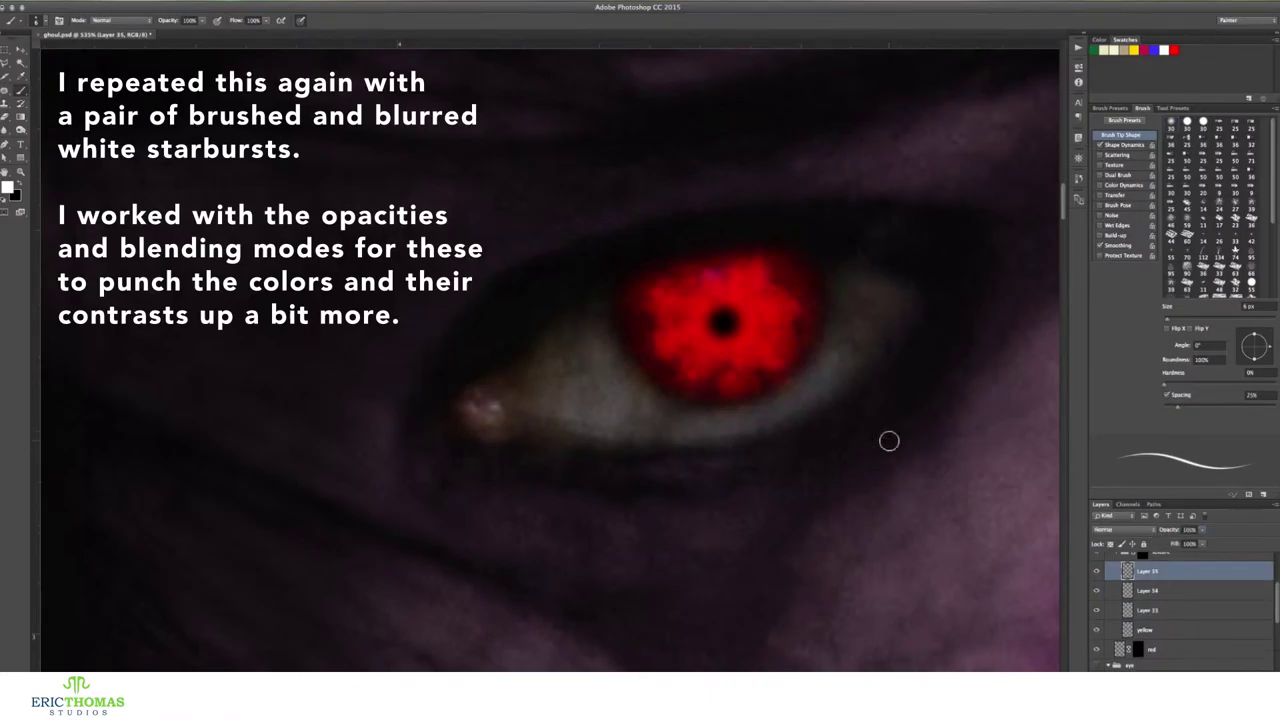
Paint a second white cross-shaped starburst over the iris and Gaussian-blur it
left_click_drag(706, 272, 721, 387)
mouse_move(639, 343)
left_mouse_down()
mouse_move(766, 294)
mouse_move(806, 297)
left_mouse_up()
mouse_move(706, 266)
left_mouse_down()
mouse_move(732, 362)
mouse_move(686, 368)
mouse_move(636, 345)
mouse_move(800, 303)
mouse_move(652, 338)
mouse_move(729, 318)
mouse_move(728, 384)
left_mouse_up()
left_click(245, 2)
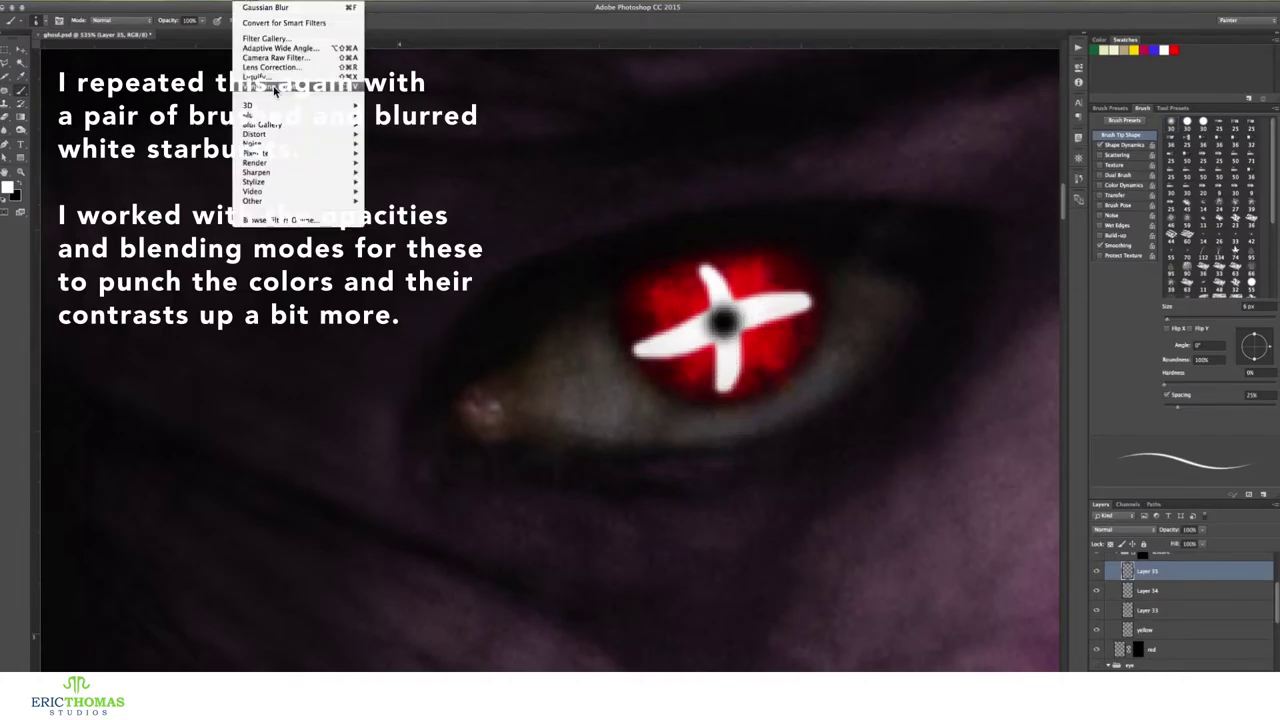
left_click(400, 160)
left_click(1118, 316)
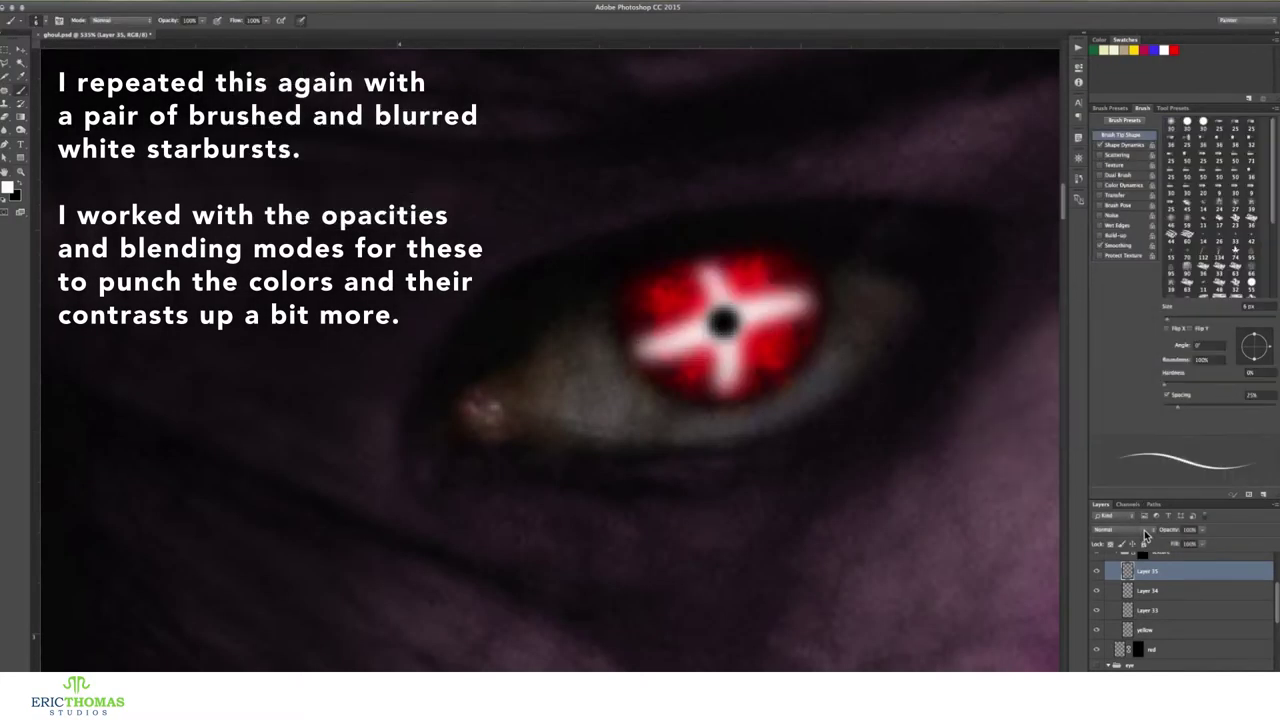
Set the starburst to Overlay, duplicate it, and make the copy Normal at lower opacity
left_click(1115, 529)
left_click(1133, 645)
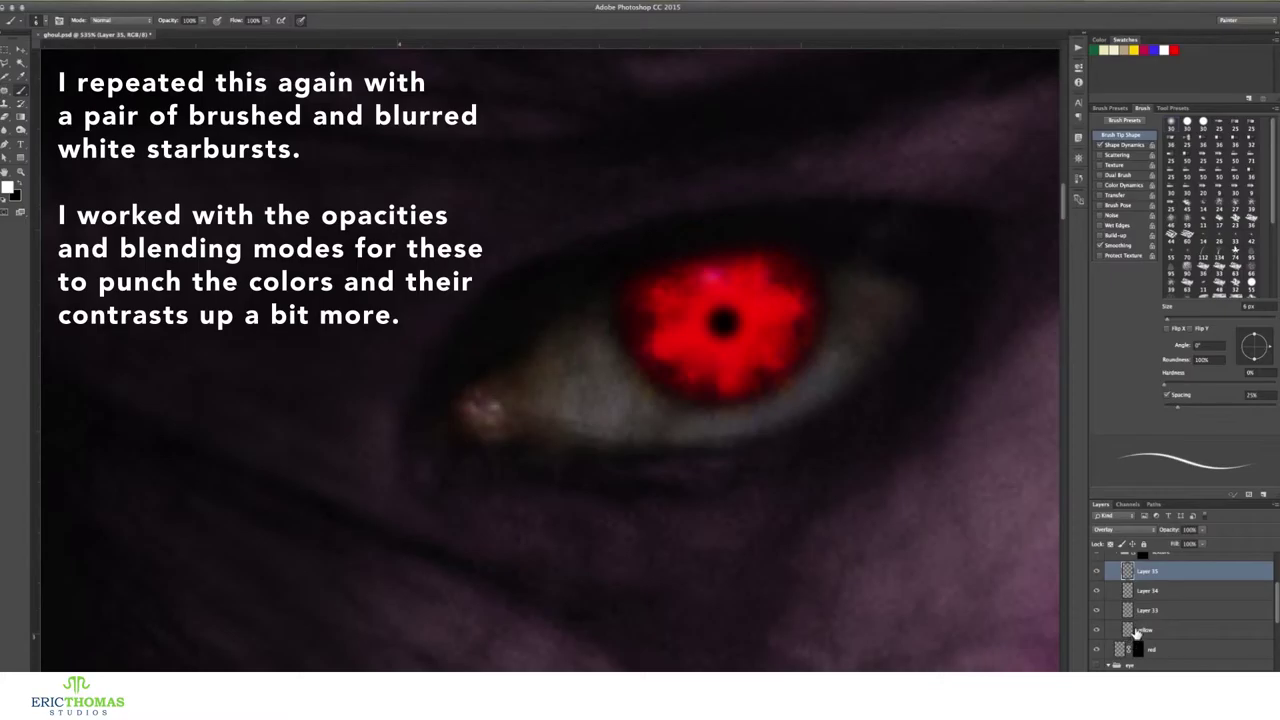
key("ctrl+j")
left_click(1120, 529)
left_click(1110, 420)
left_click_drag(1162, 535, 1143, 532)
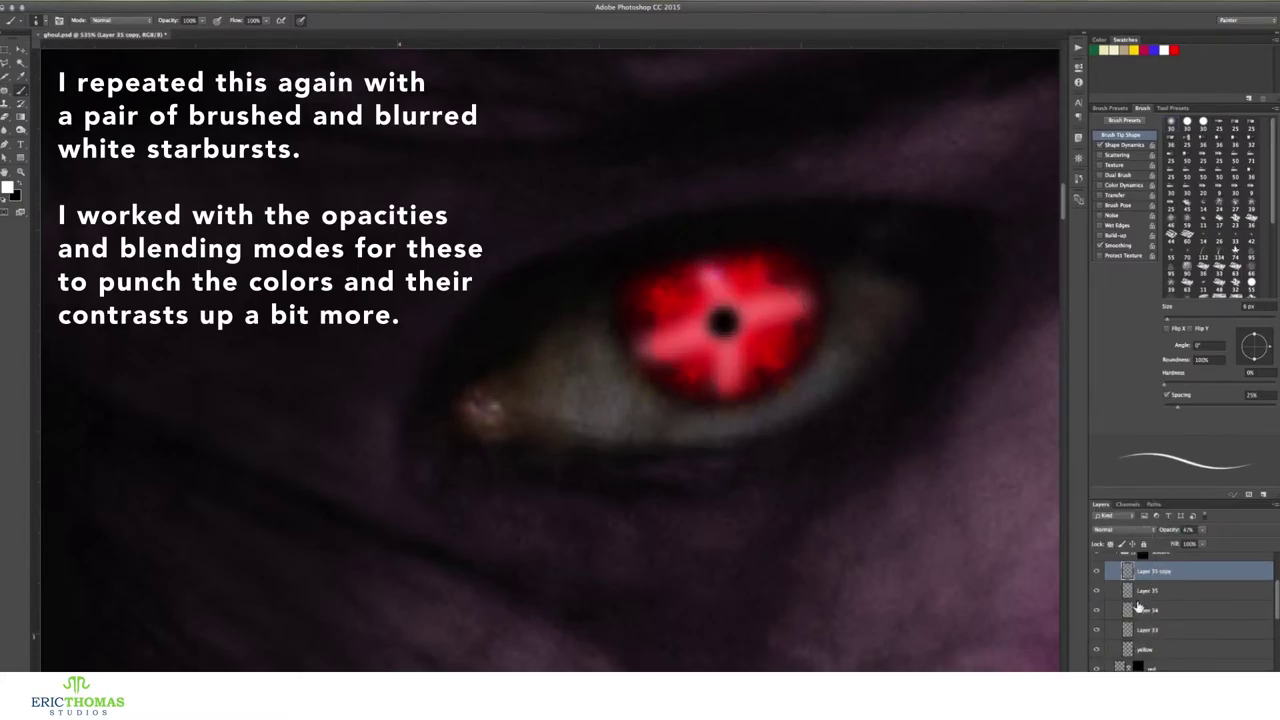
key("ctrl+backslash")
key("x")
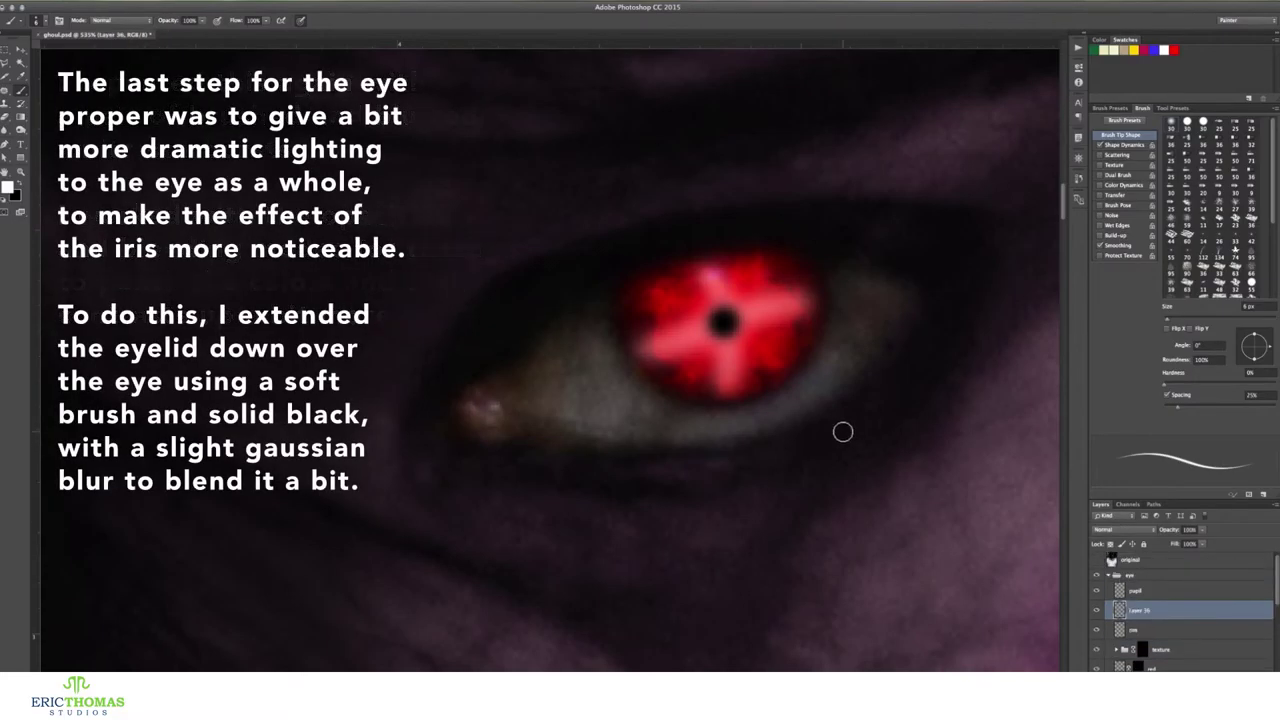
Paint a black shadow along the upper eyelid and soften it with a Gaussian Blur
scroll(843, 432, "right", 2)
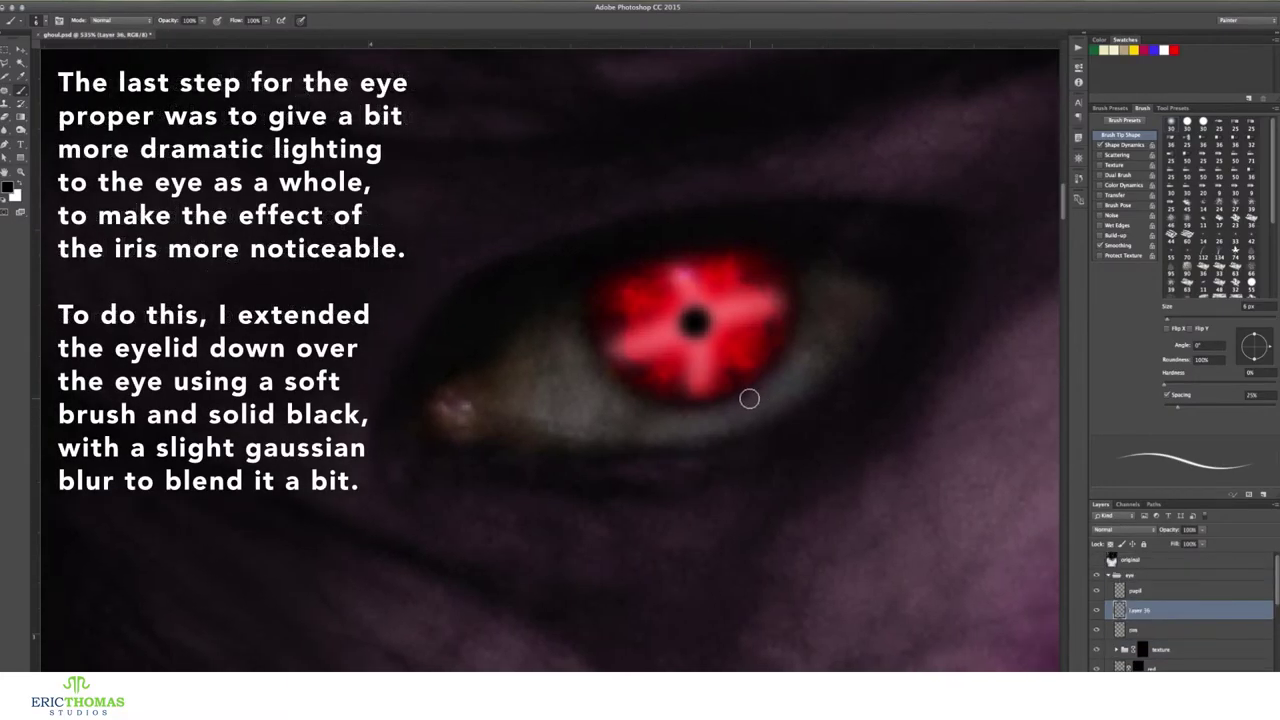
mouse_move(586, 303)
left_mouse_down()
mouse_move(831, 263)
mouse_move(661, 257)
mouse_move(474, 363)
mouse_move(690, 259)
left_mouse_up()
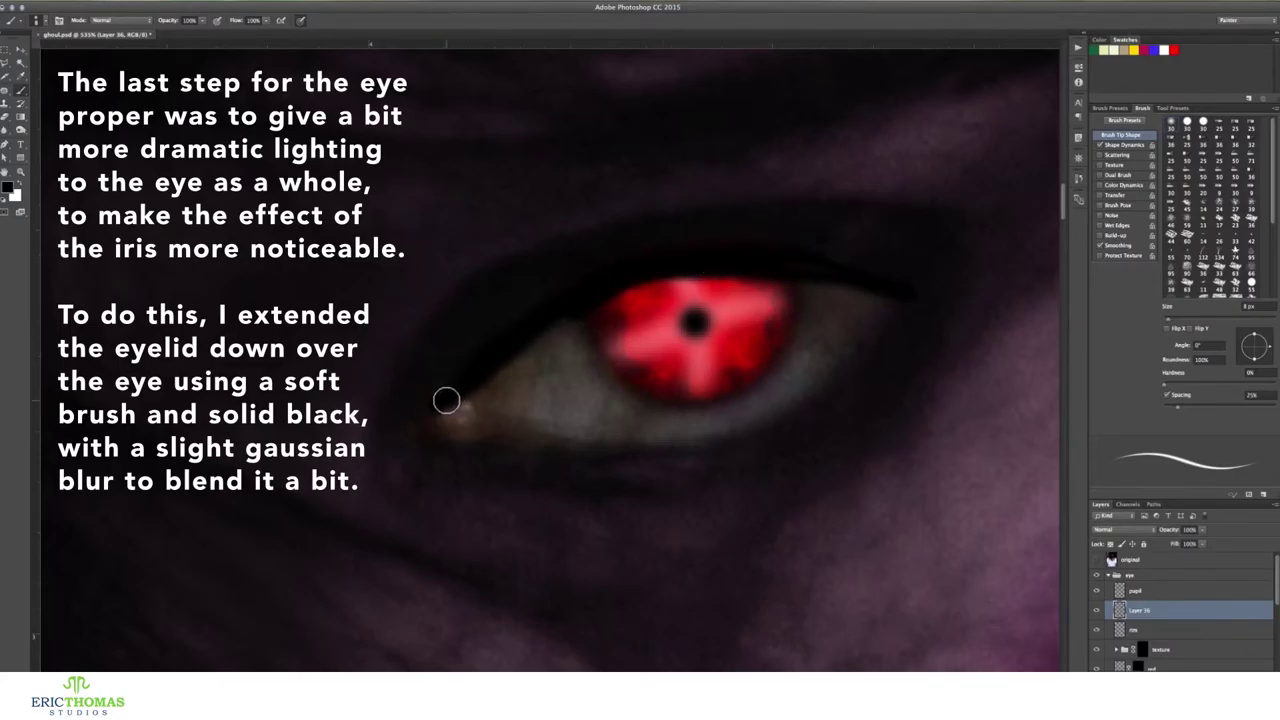
left_click(245, 7)
left_click(400, 153)
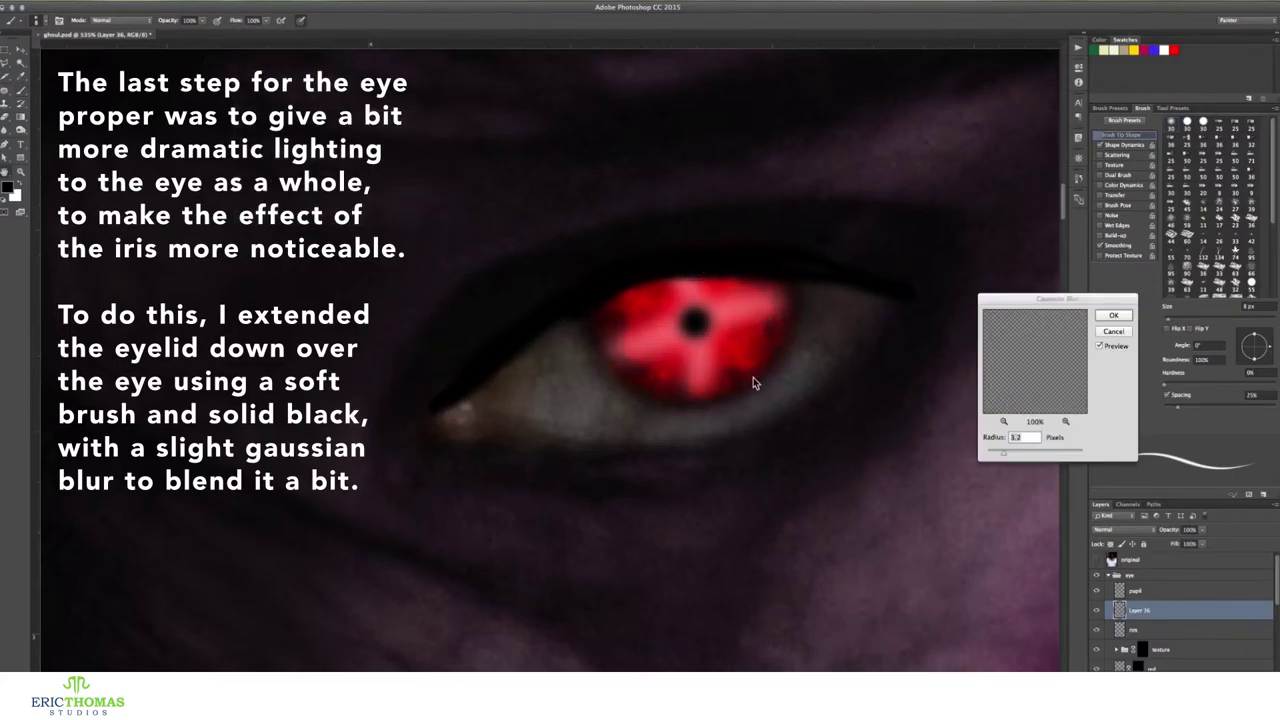
left_click(1115, 316)
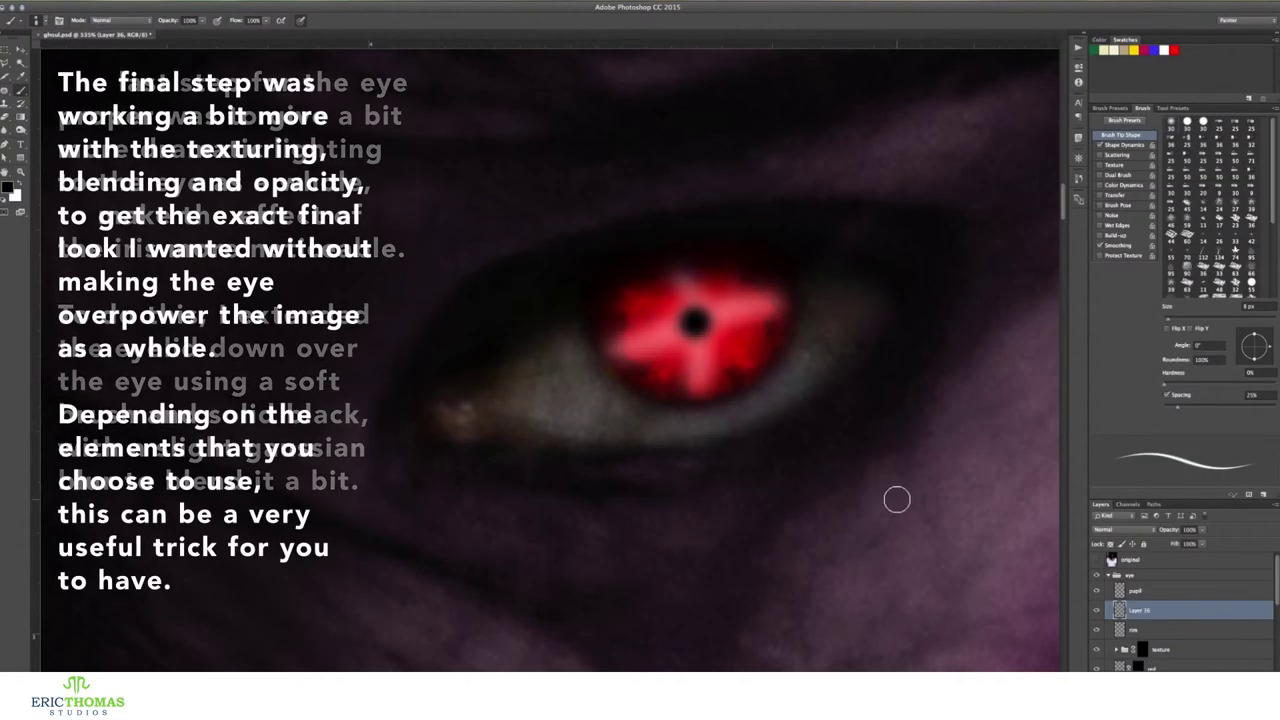
scroll(896, 499, "down", 5)
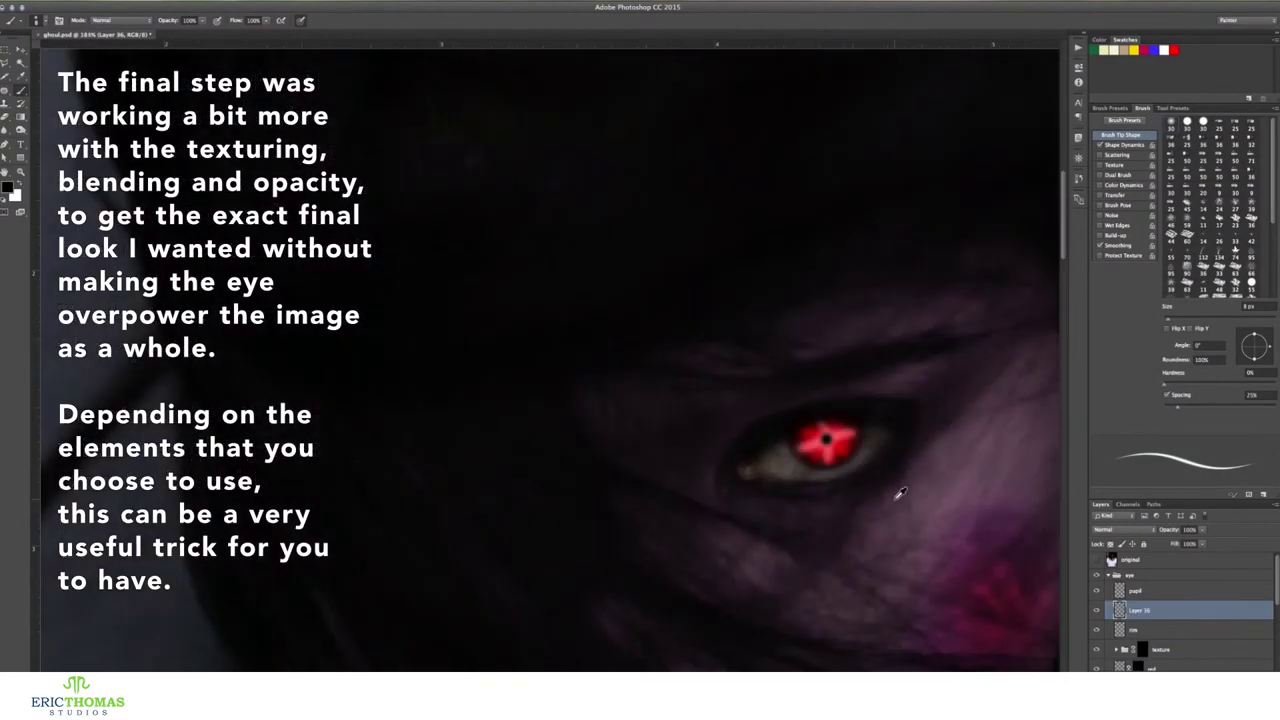
Set the texture group's blend mode to Overlay and review its layers
left_click(1160, 649)
left_click(1120, 529)
left_click(1120, 600)
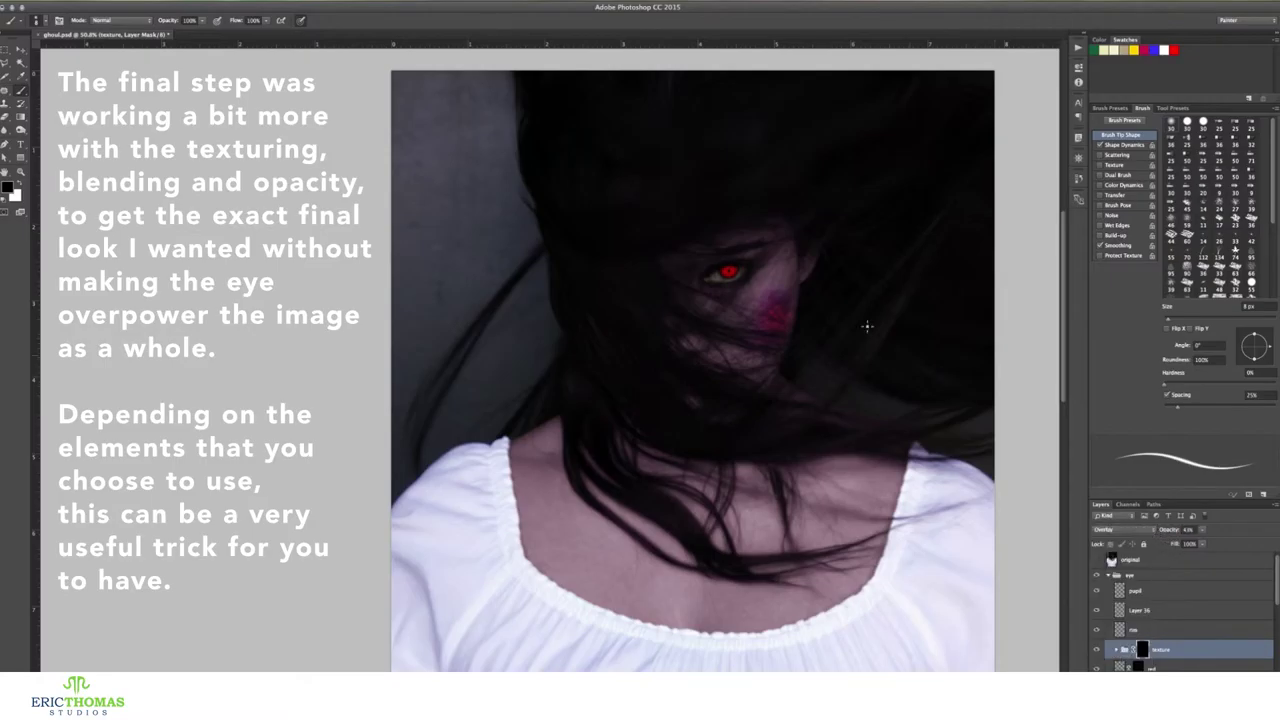
scroll(735, 265, "up", 5)
left_click(1116, 649)
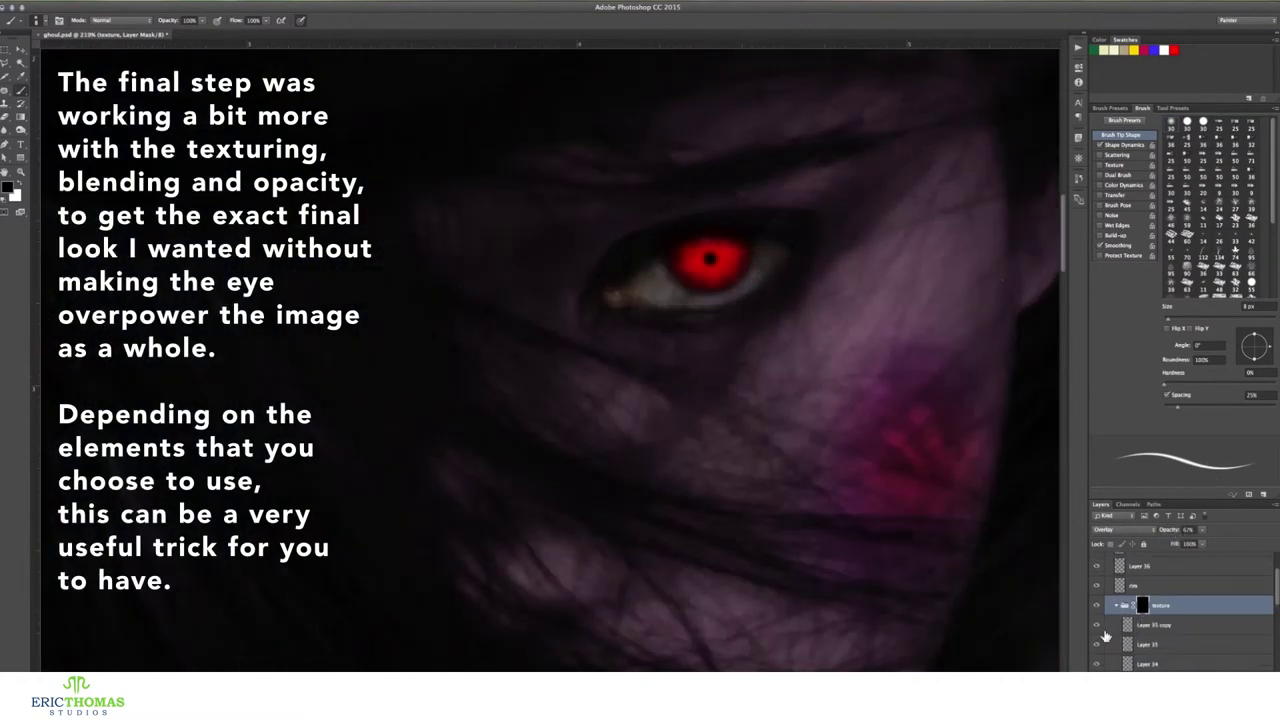
left_click(1152, 625)
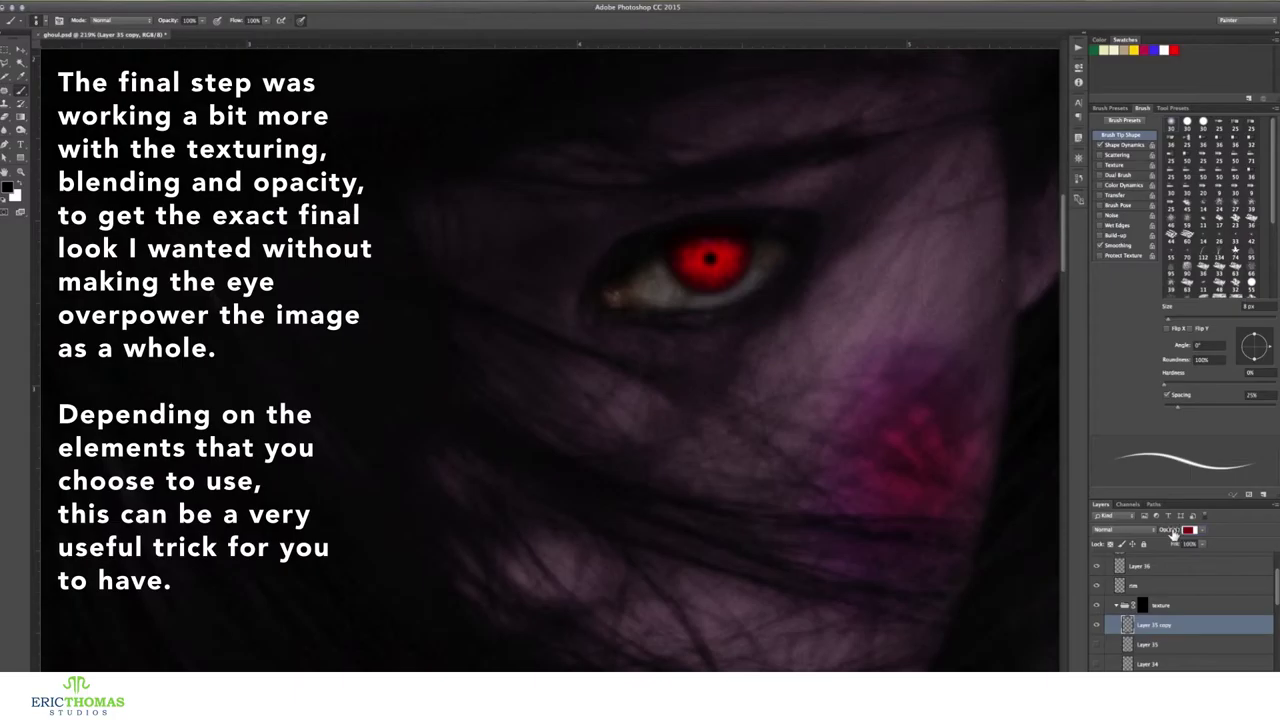
left_click(1116, 605)
scroll(1180, 600, "up", 2)
left_click(1145, 600)
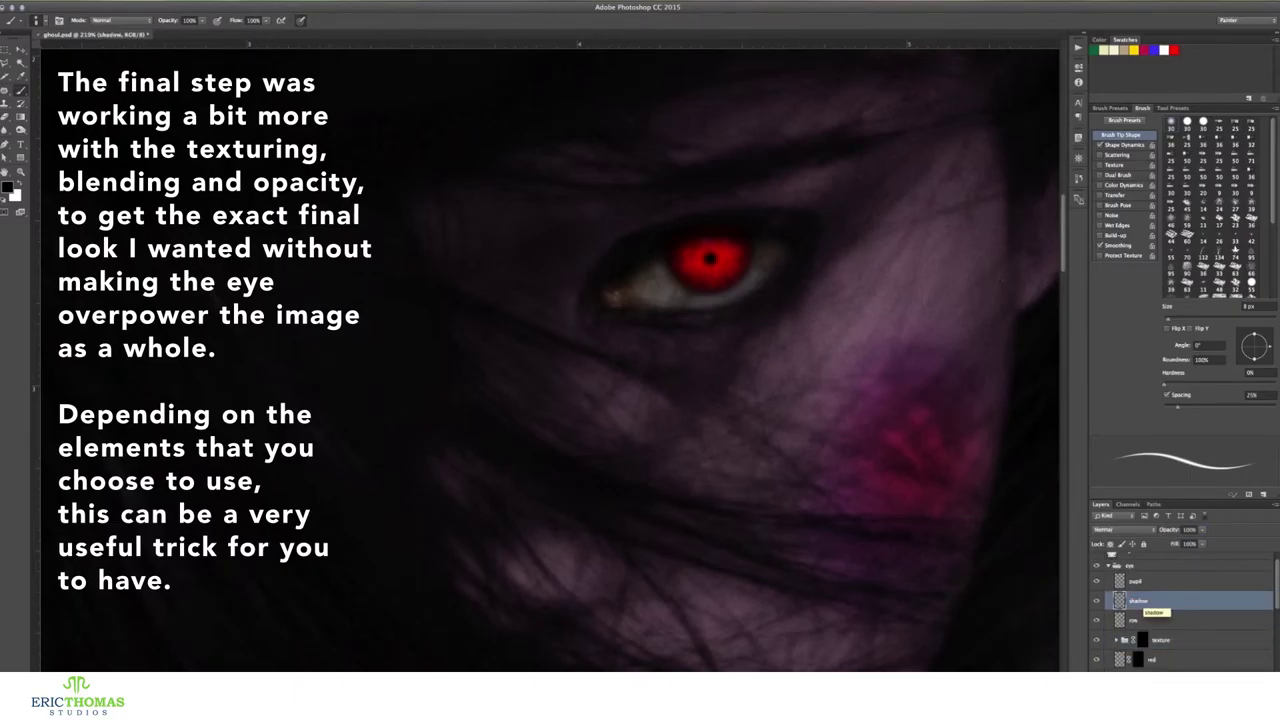
Brush a dark cross over the iris on Layer 36 and Gaussian-blur it
left_click(1180, 570)
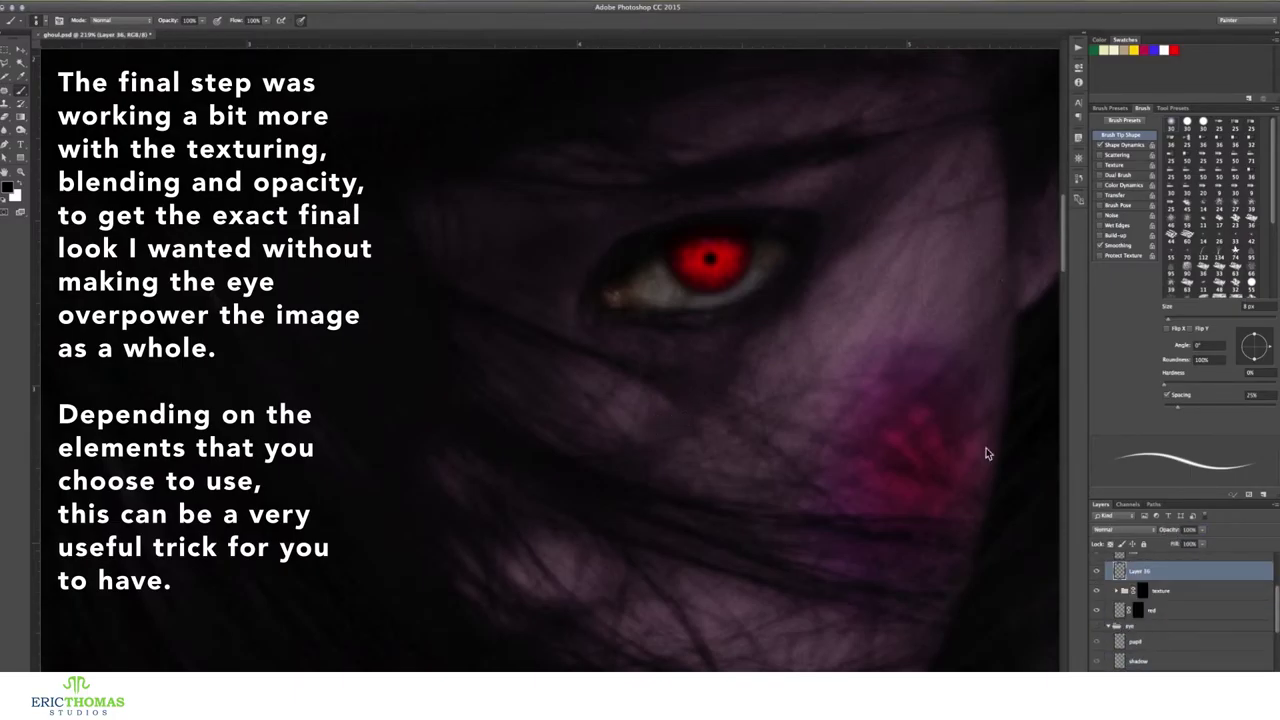
scroll(728, 253, "up", 5)
mouse_move(592, 292)
left_mouse_down()
mouse_move(700, 251)
mouse_move(790, 238)
left_mouse_up()
left_click_drag(676, 205, 697, 355)
left_click(250, 0)
left_click(423, 154)
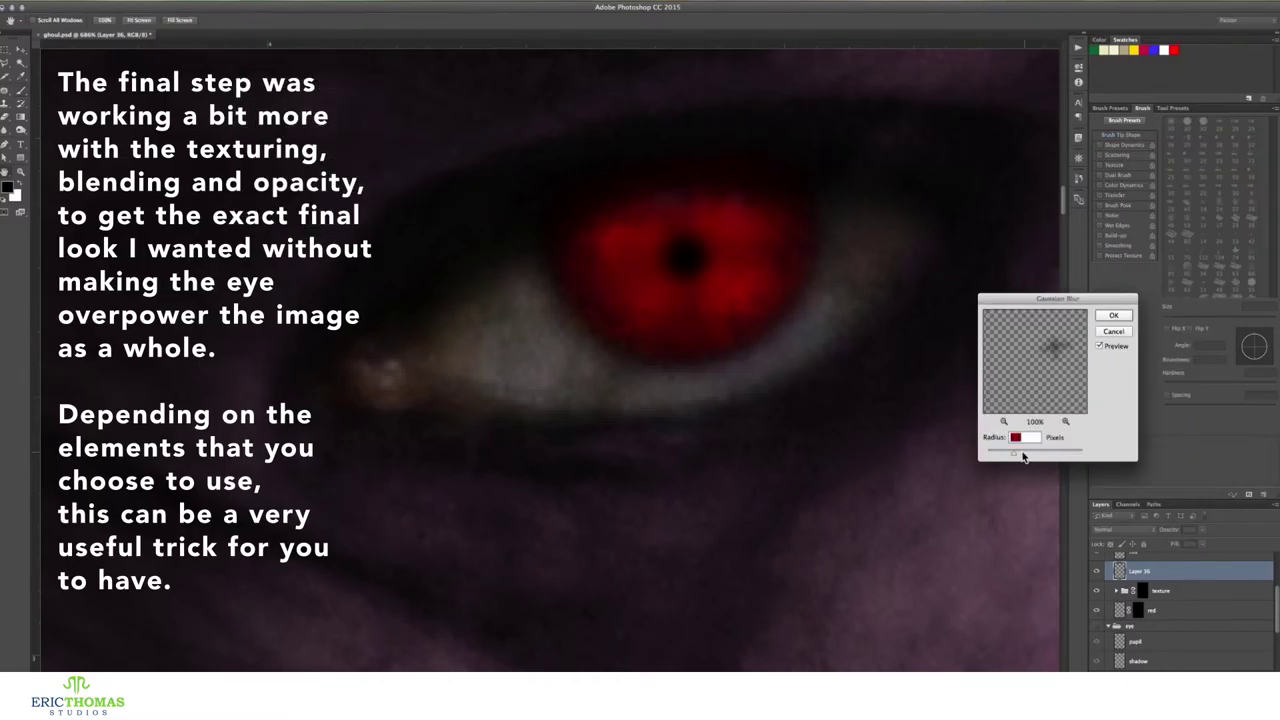
left_click(1113, 318)
scroll(943, 463, "down", 5)
scroll(940, 467, "down", 5)
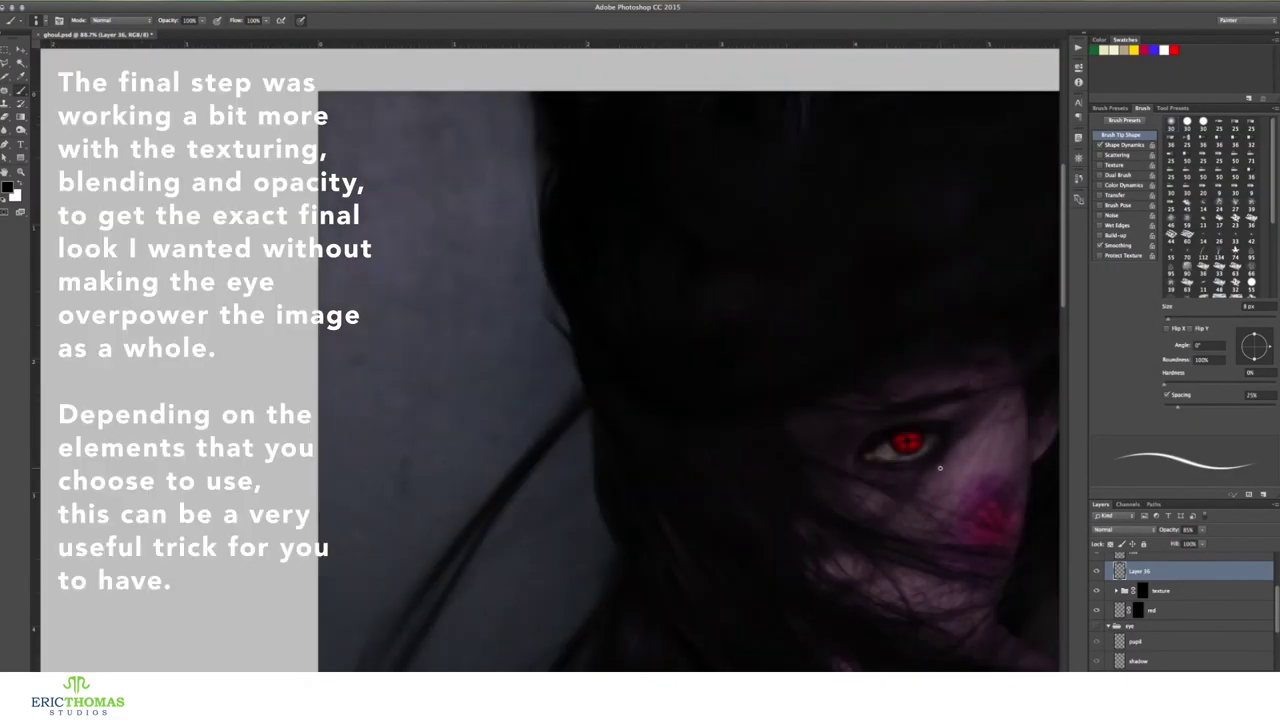
scroll(940, 467, "down", 2)
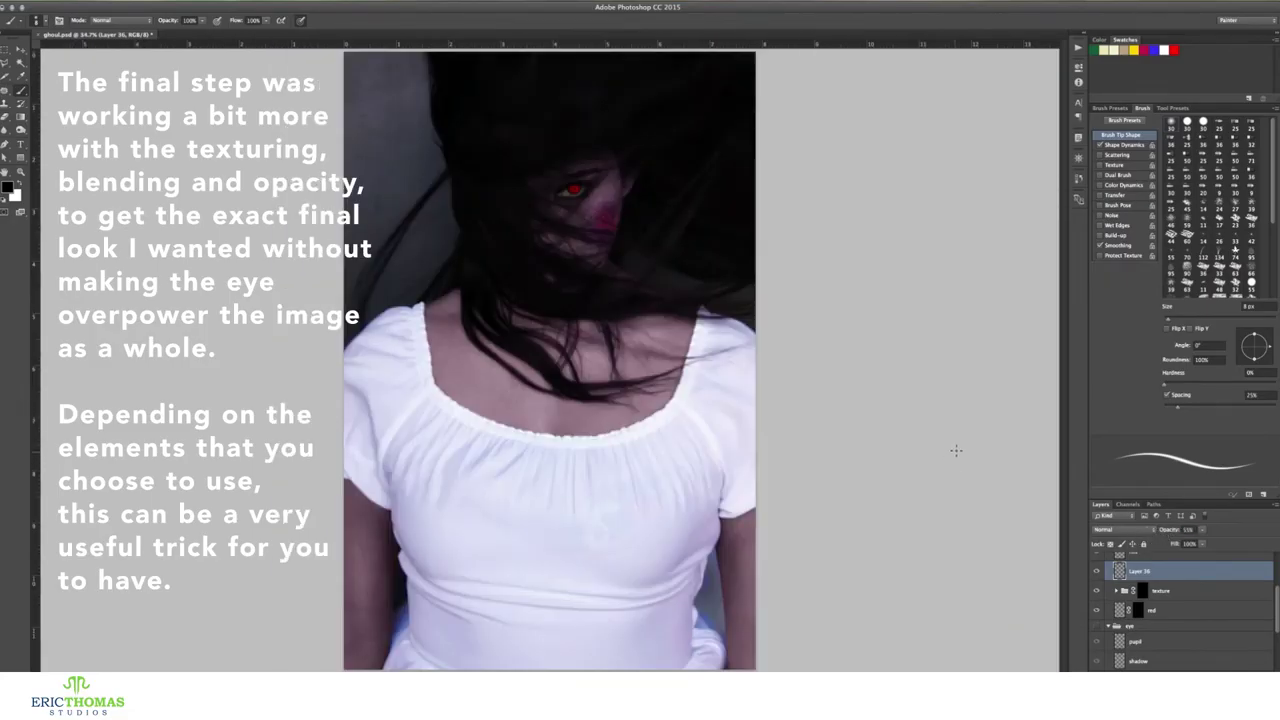